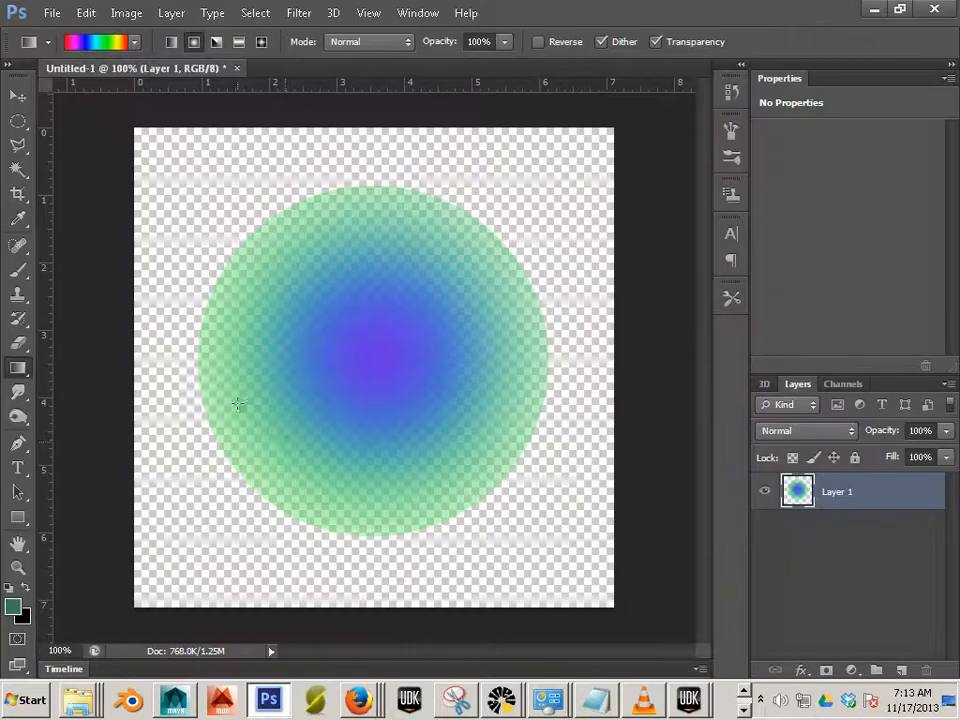
Step: Create a new 512 × 512 pixel document at 72 pixels/inch in 32-bit RGB Color with transparent background contents
left_click(53, 14)
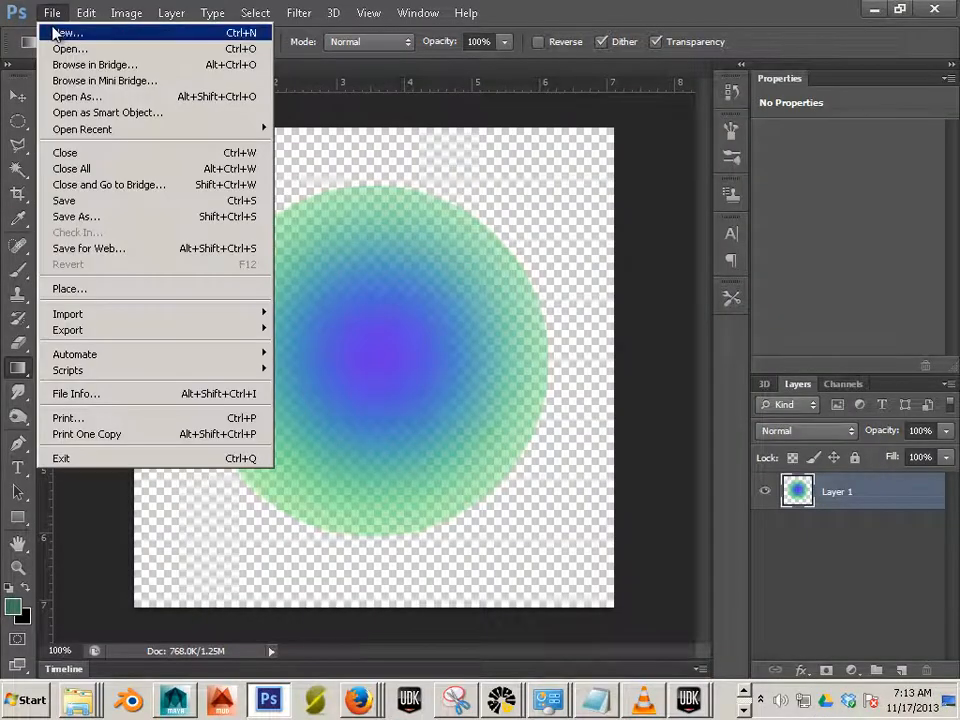
left_click(60, 32)
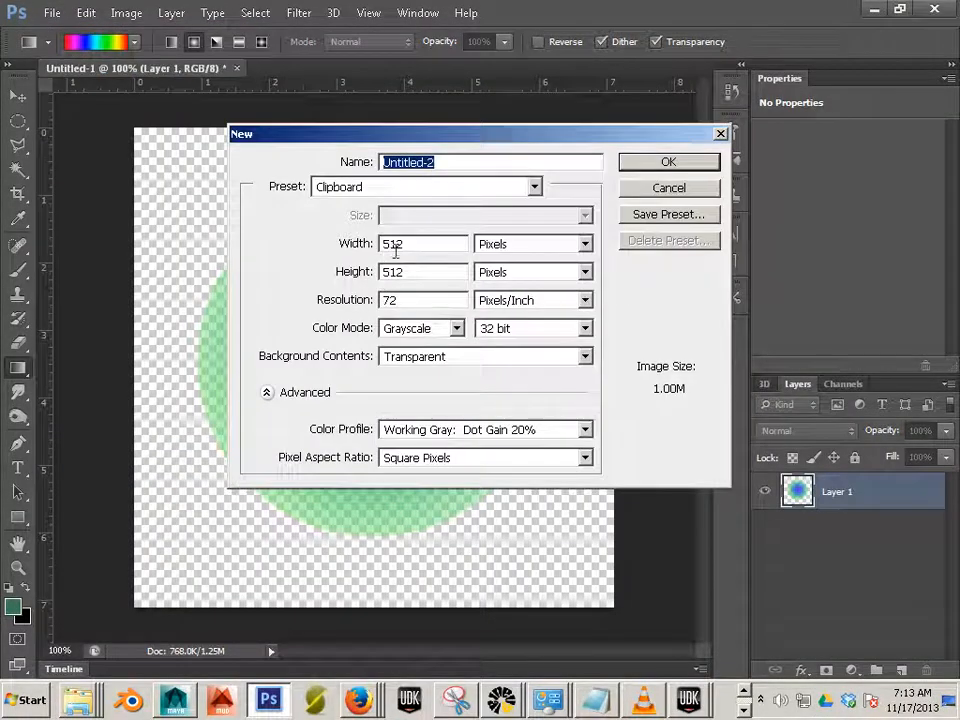
left_click(455, 328)
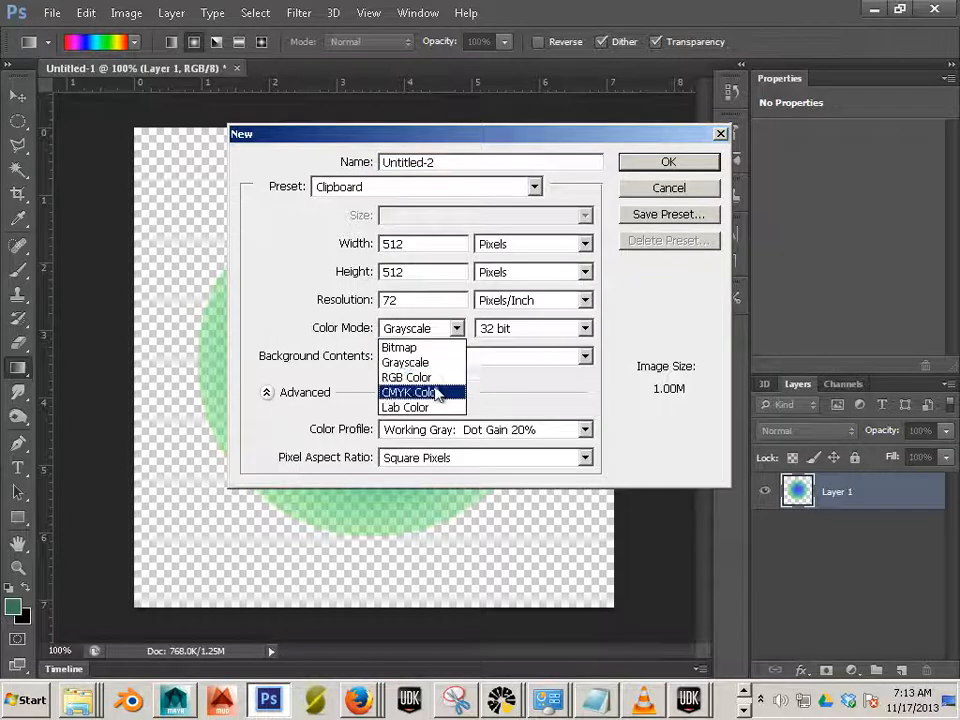
left_click(441, 381)
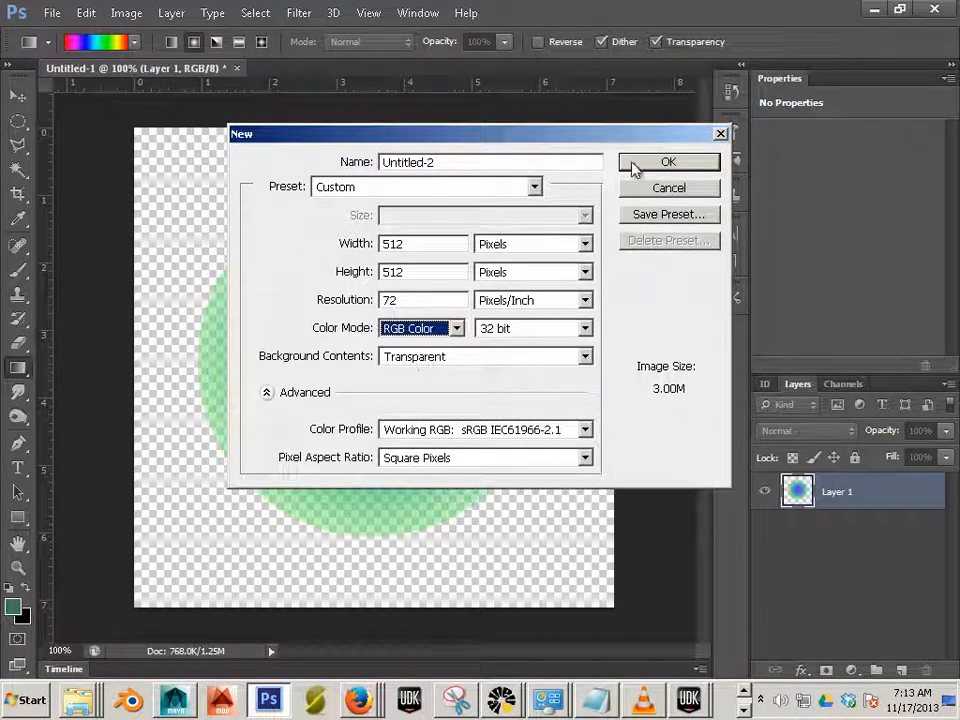
left_click(662, 164)
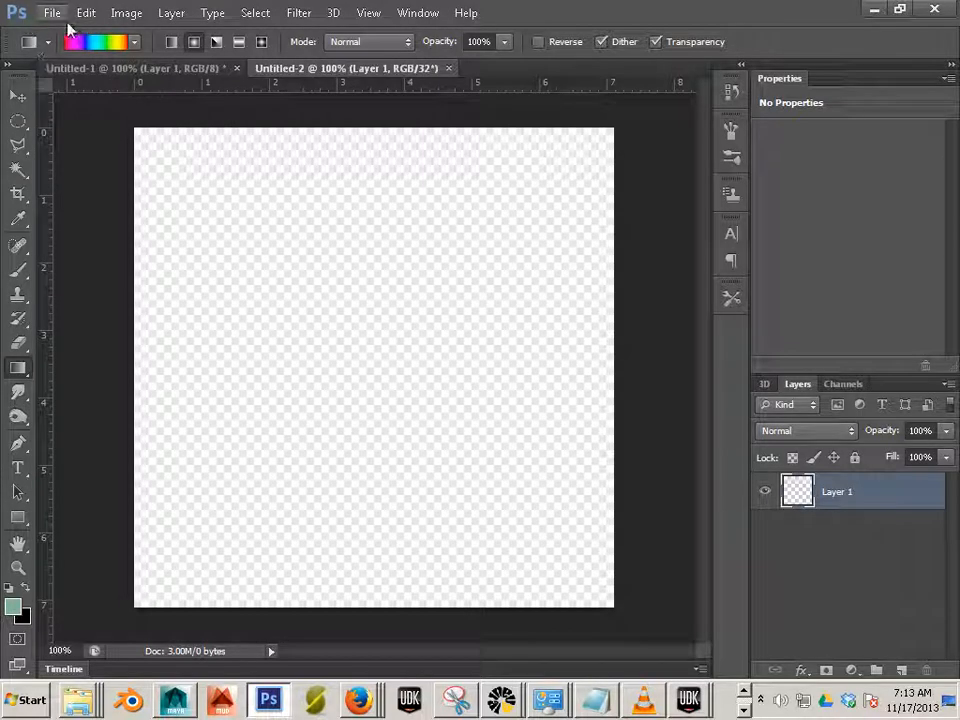
Step: Activate the Rectangular Marquee tool
left_click(28, 130)
left_click_drag(28, 130, 55, 122)
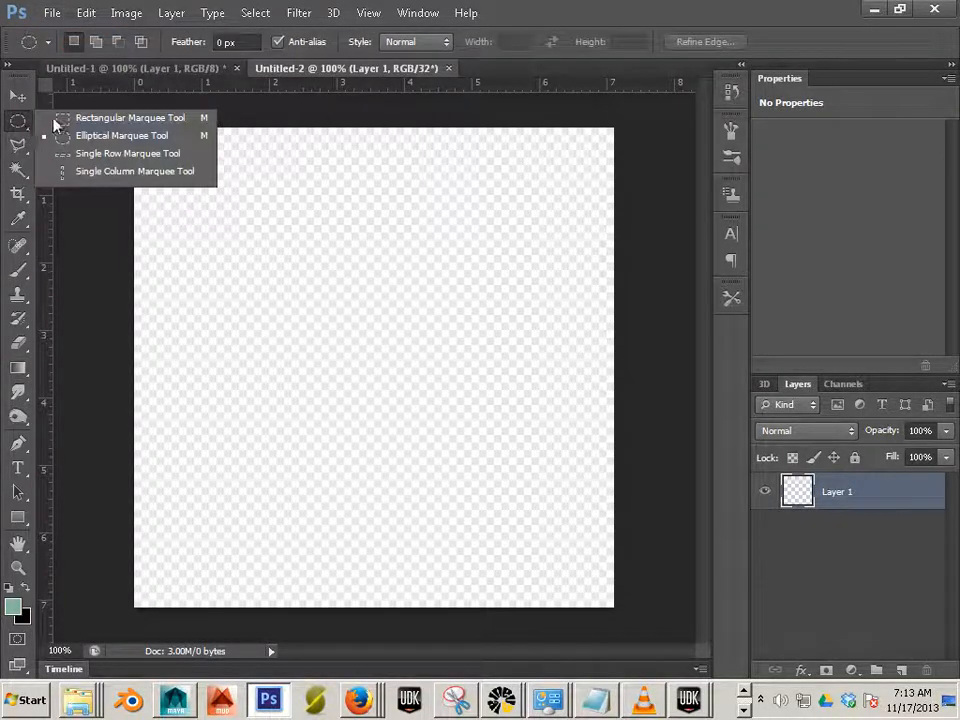
left_click(60, 118)
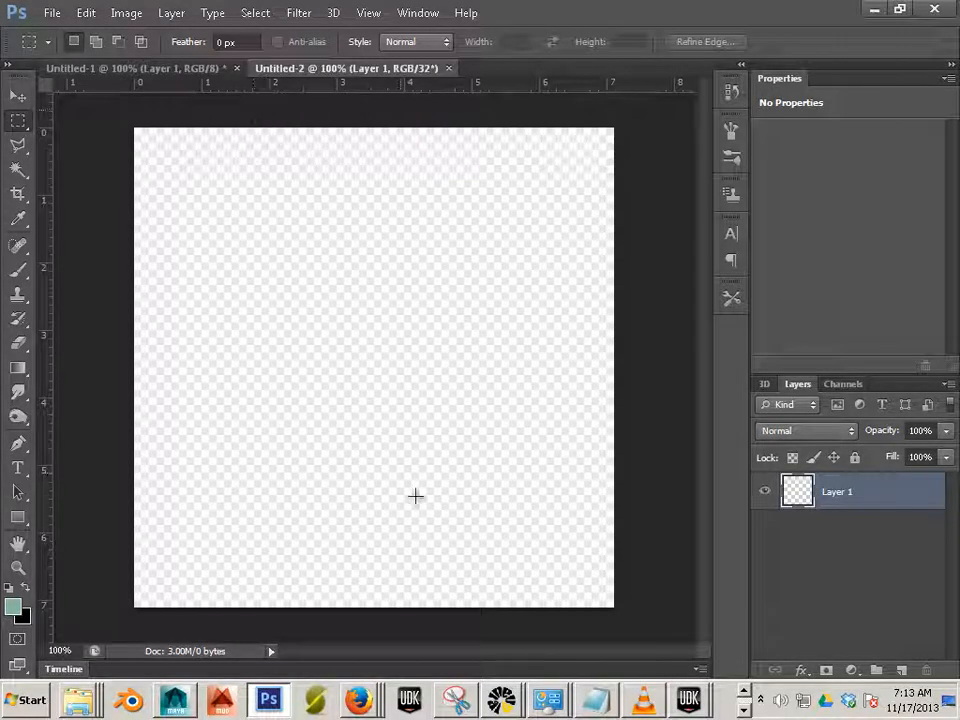
Step: Switch to Calculator, divide 512 by 4 to work out the grid cell size, and return to the blank Photoshop document
left_click(14, 698)
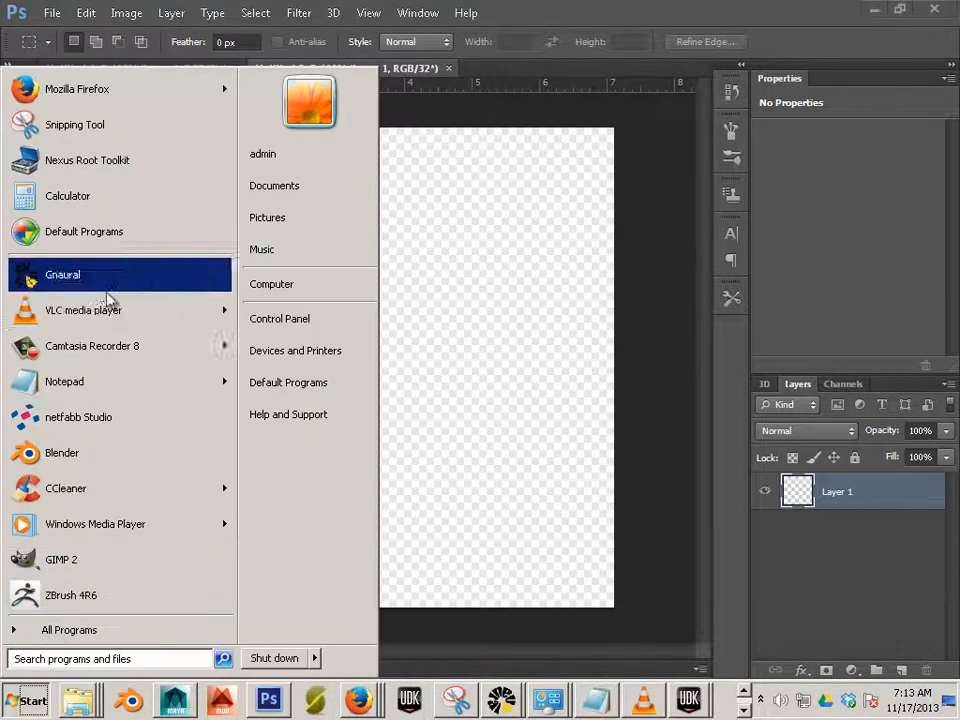
left_click(136, 197)
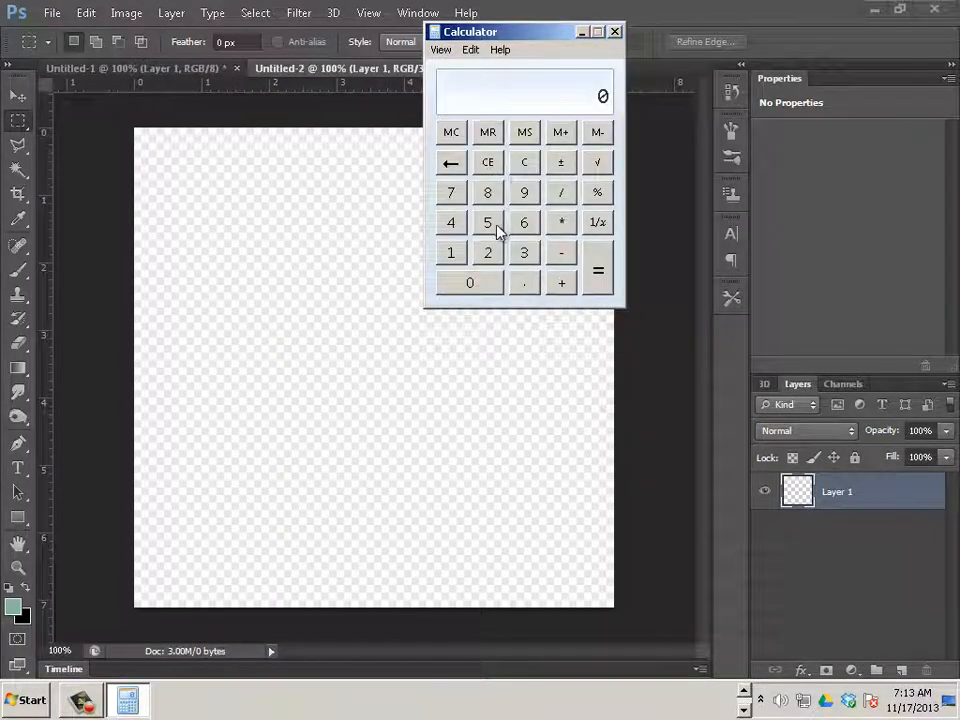
left_click(490, 224)
left_click(450, 254)
left_click(488, 254)
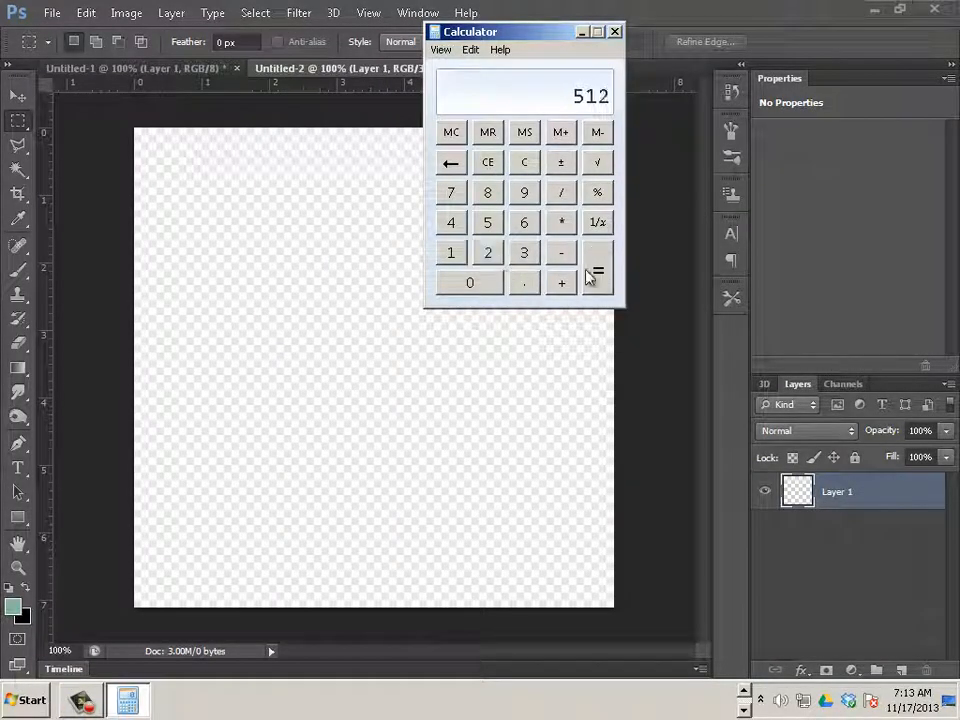
left_click(488, 222)
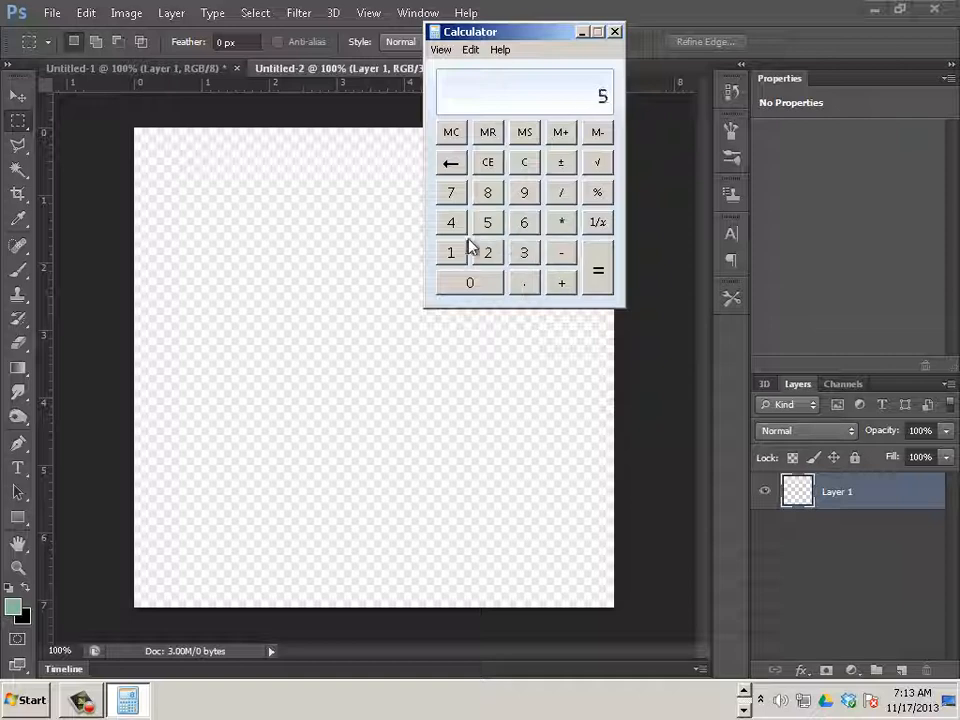
left_click(451, 253)
left_click(488, 253)
left_click(561, 192)
left_click(451, 253)
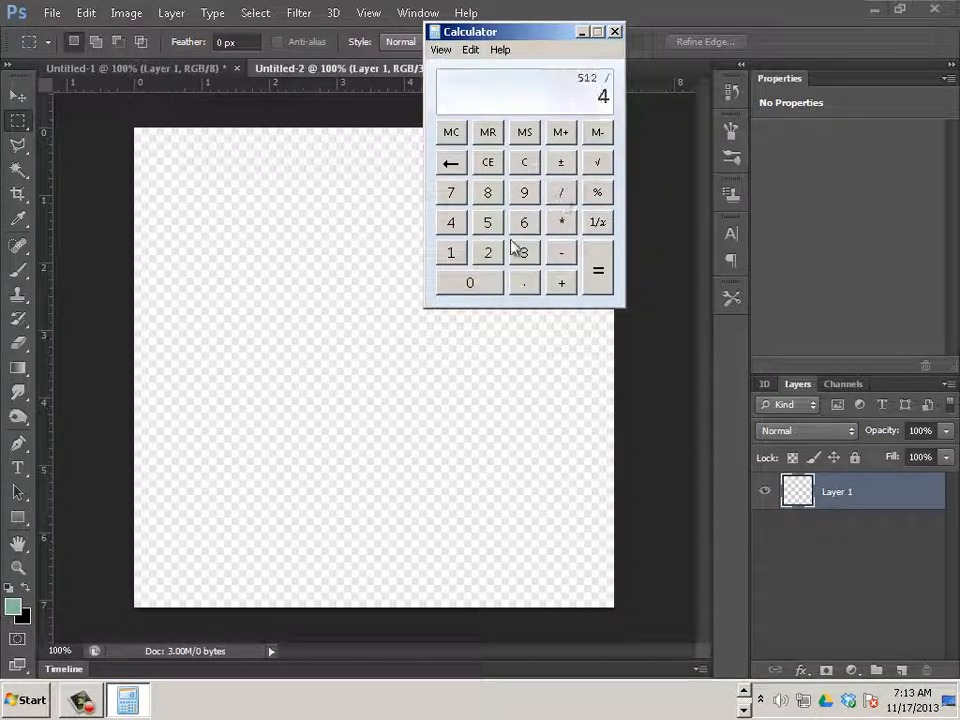
left_click(524, 222)
left_click(592, 272)
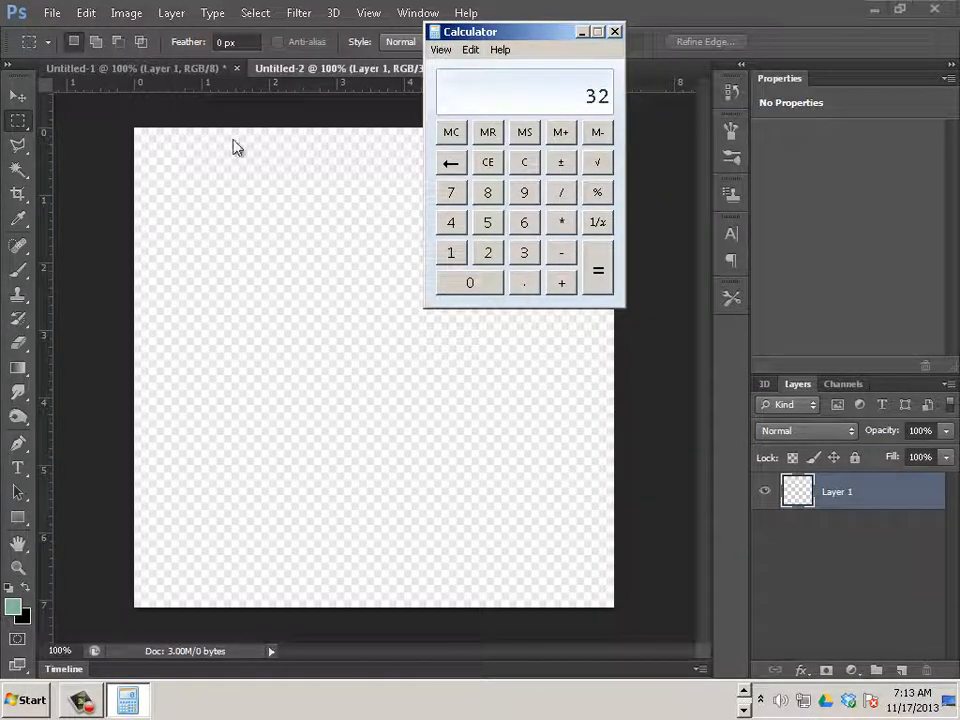
left_click(179, 109)
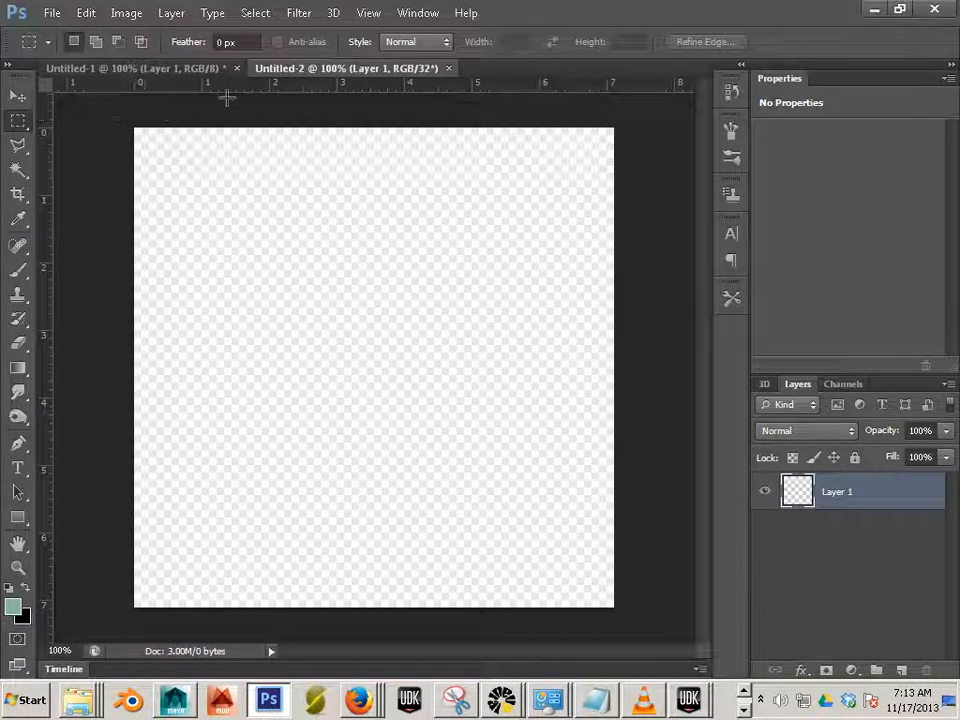
Step: Set the marquee style to Fixed Size with a width and height of 128 px
left_click(417, 44)
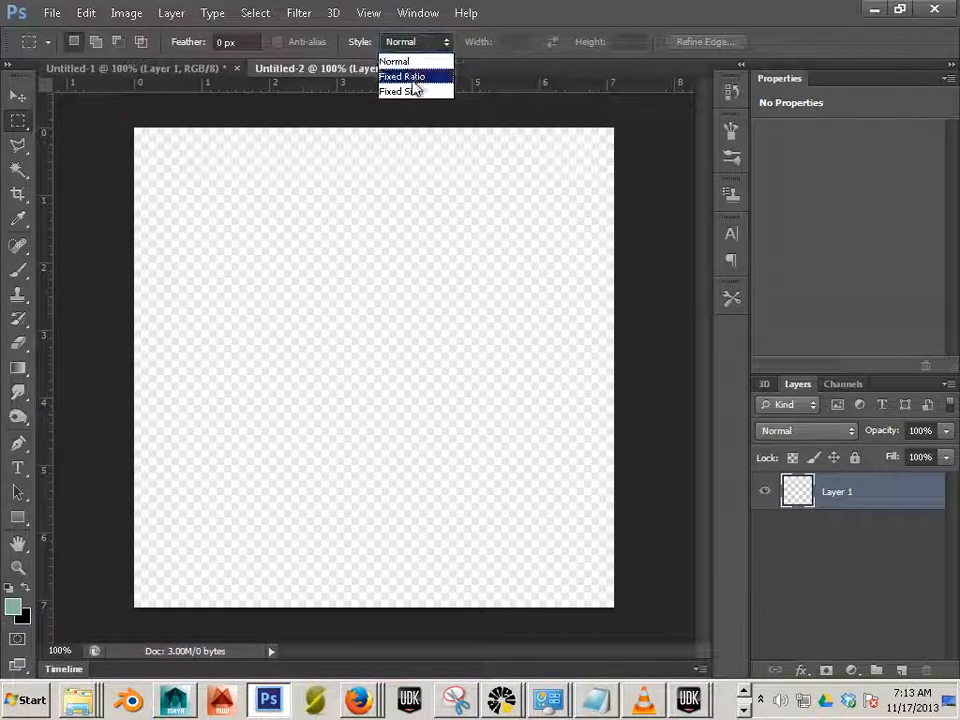
left_click(410, 93)
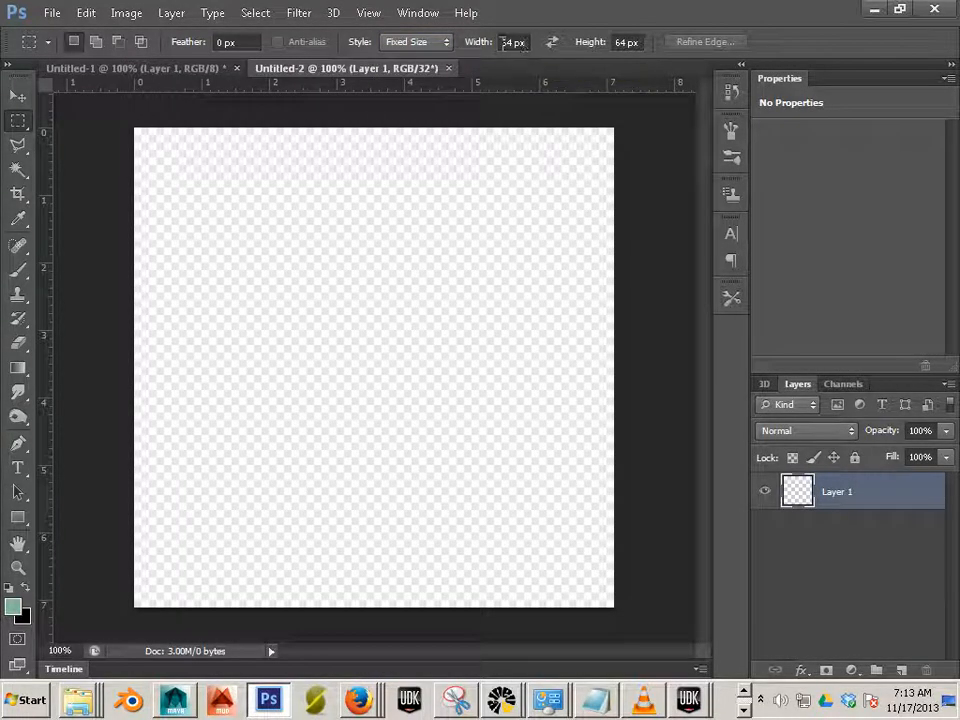
double_click(504, 43)
key("Return")
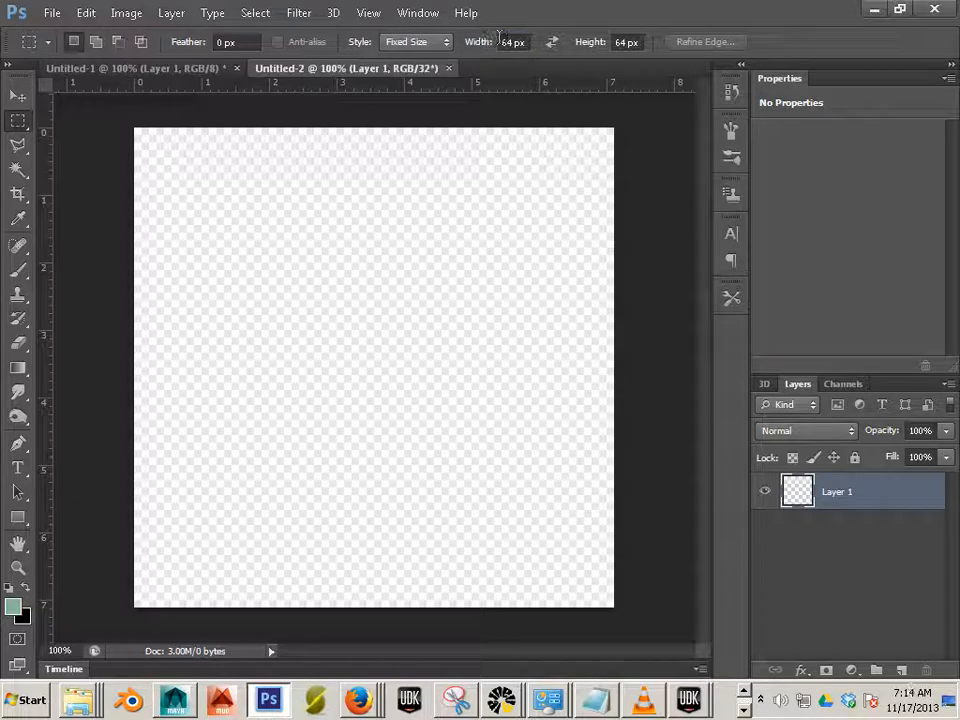
left_click(519, 43)
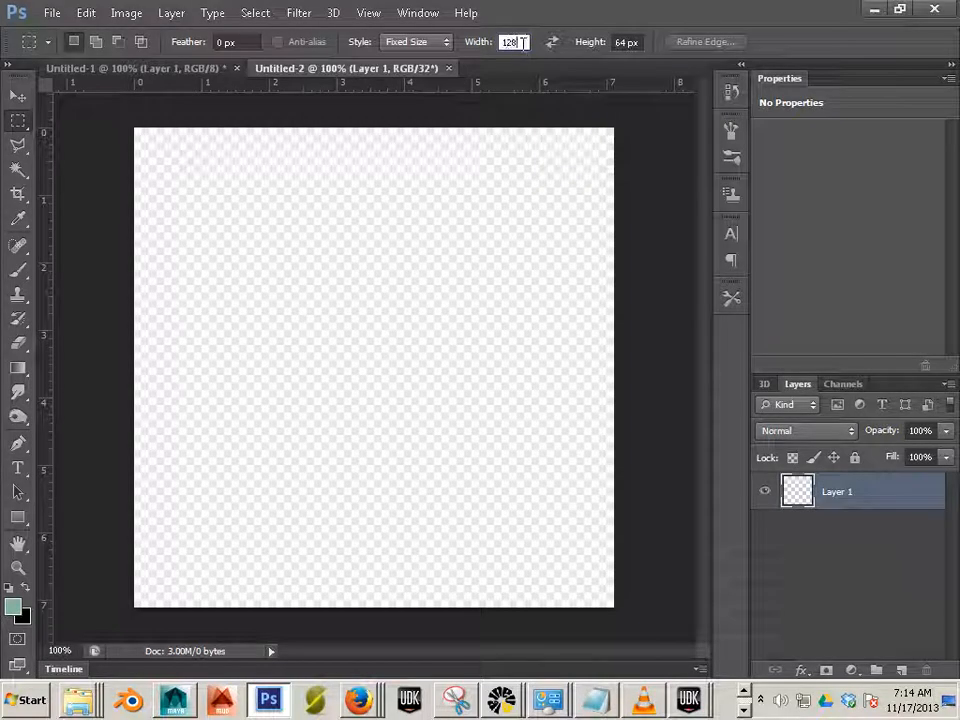
type("x")
key("Return")
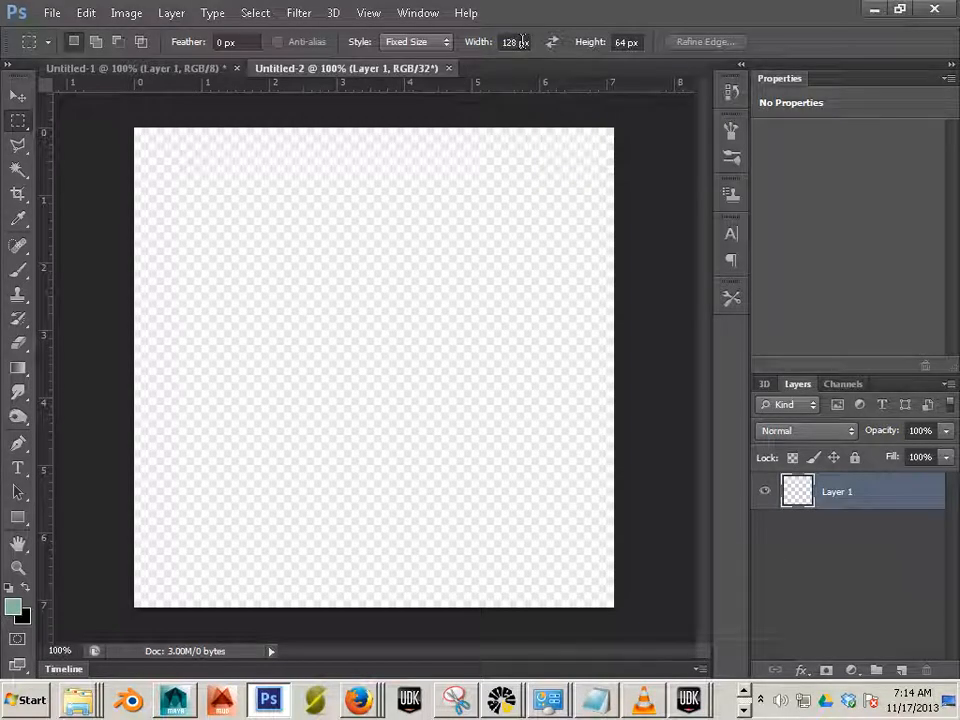
double_click(625, 42)
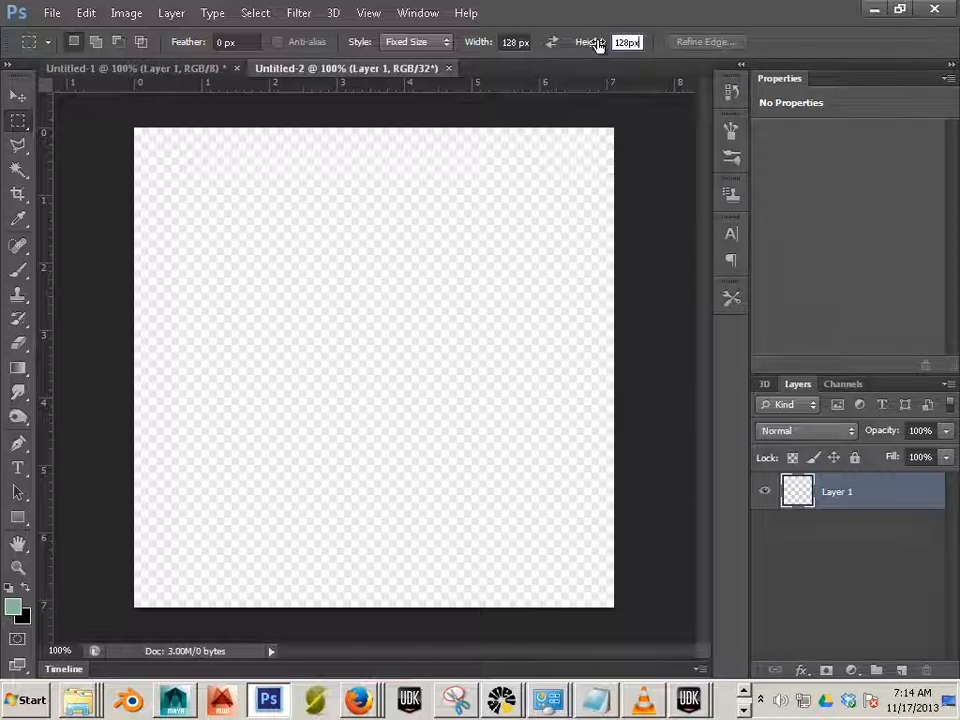
type("128px")
key("Return")
Step: Place three vertical guides spaced 128 px apart across the canvas, using the fixed-size marquee along the upper edge as a spacer
left_click_drag(268, 195, 107, 116)
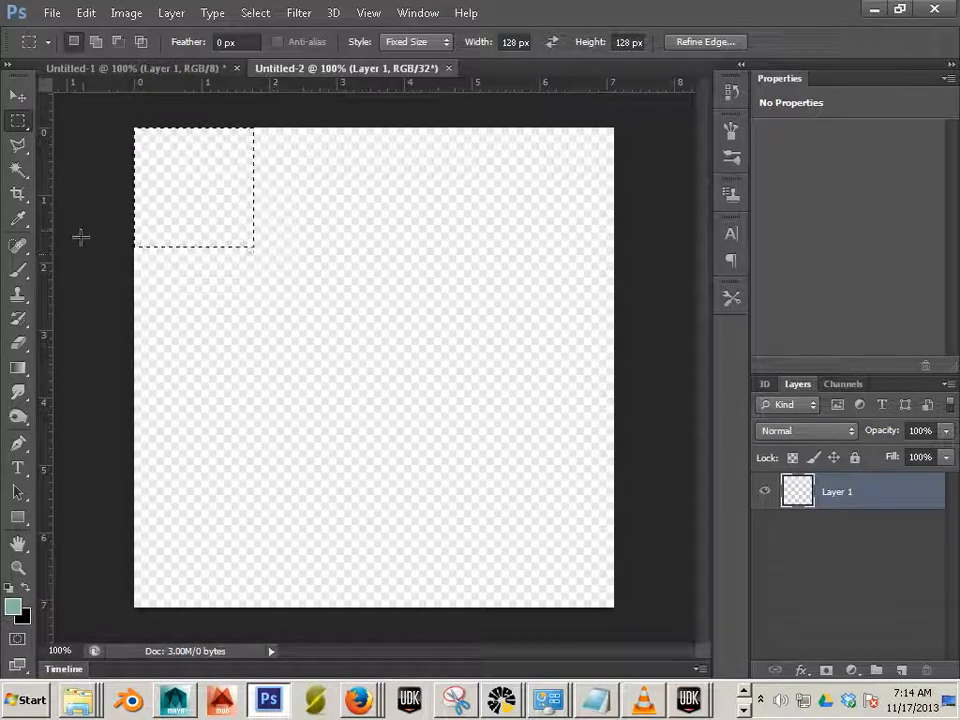
left_click_drag(40, 249, 253, 261)
left_click_drag(313, 176, 240, 117)
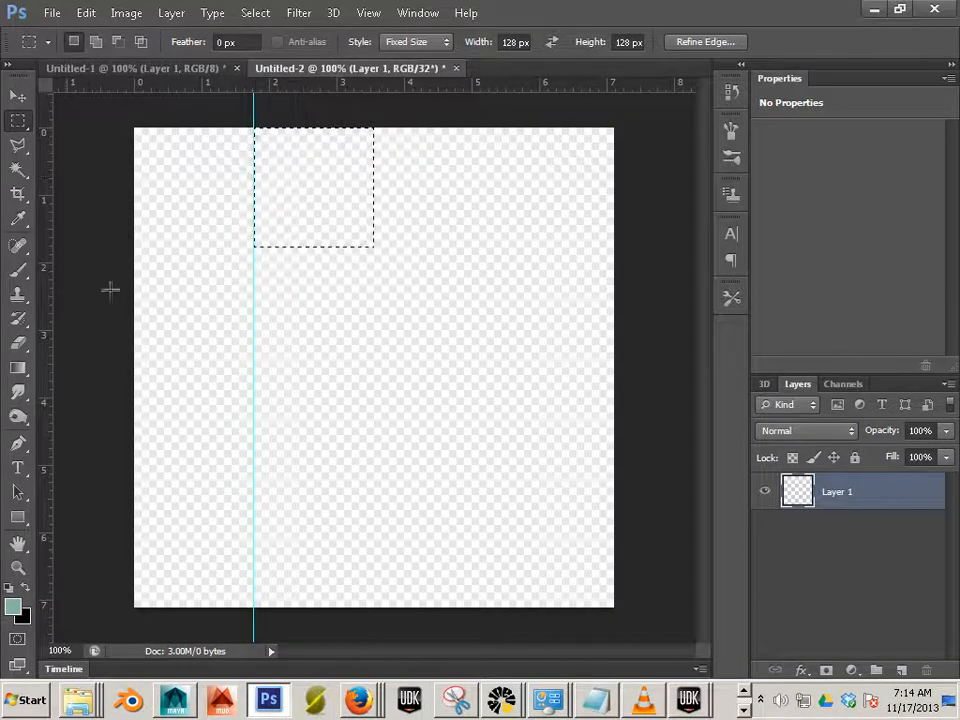
left_click_drag(50, 296, 377, 281)
left_click_drag(410, 200, 375, 128)
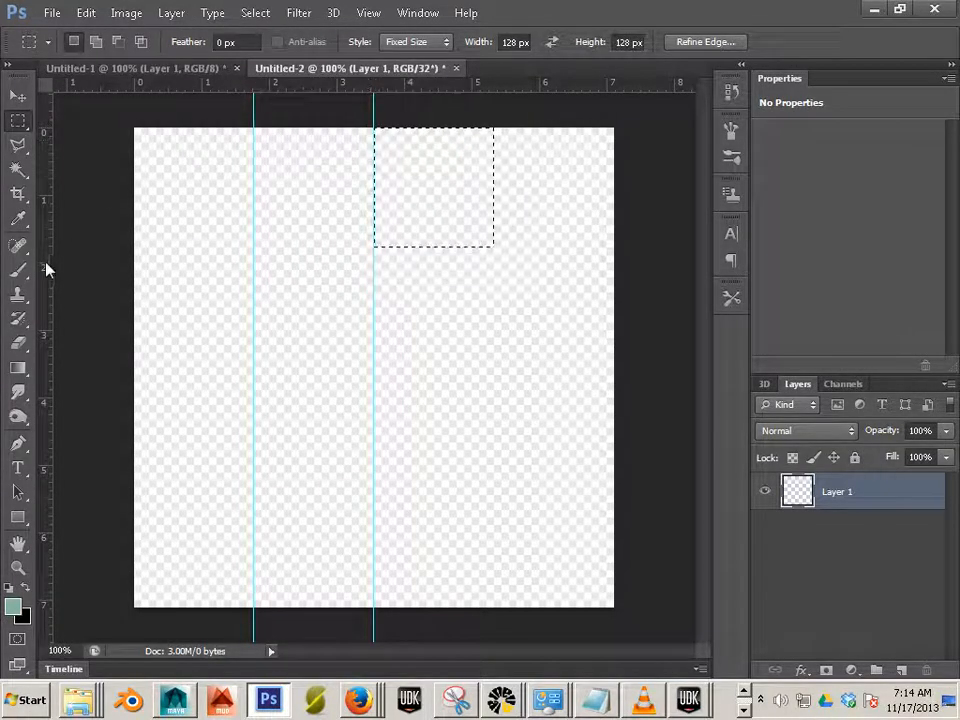
left_click_drag(42, 268, 497, 261)
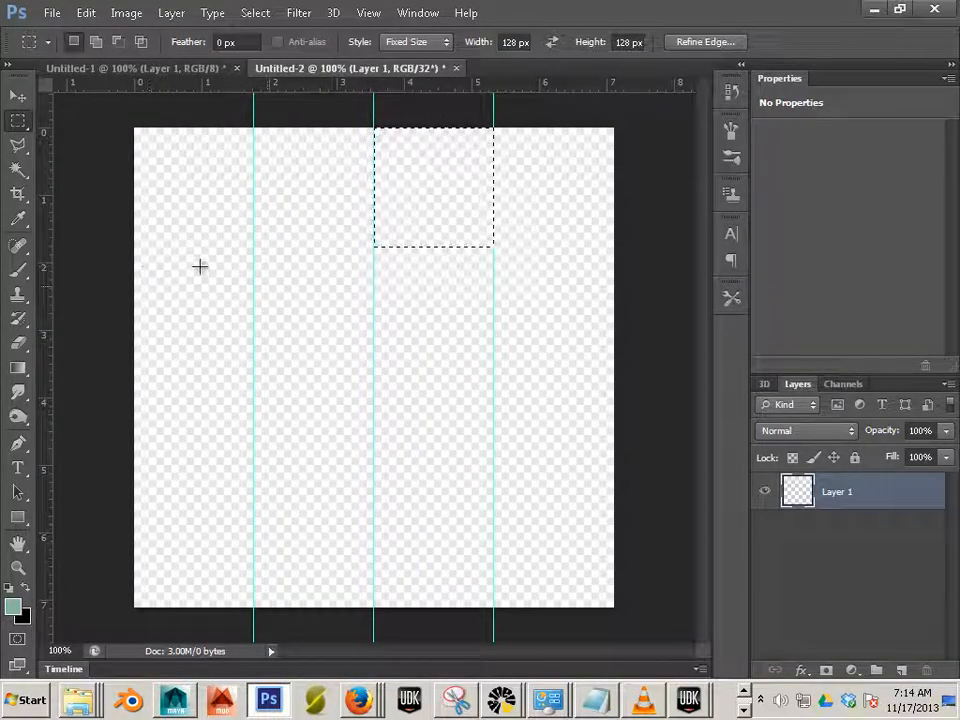
Step: Place three horizontal guides spaced 128 px apart down the canvas, using the fixed-size marquee along the left edge as a spacer
left_click_drag(246, 86, 280, 247)
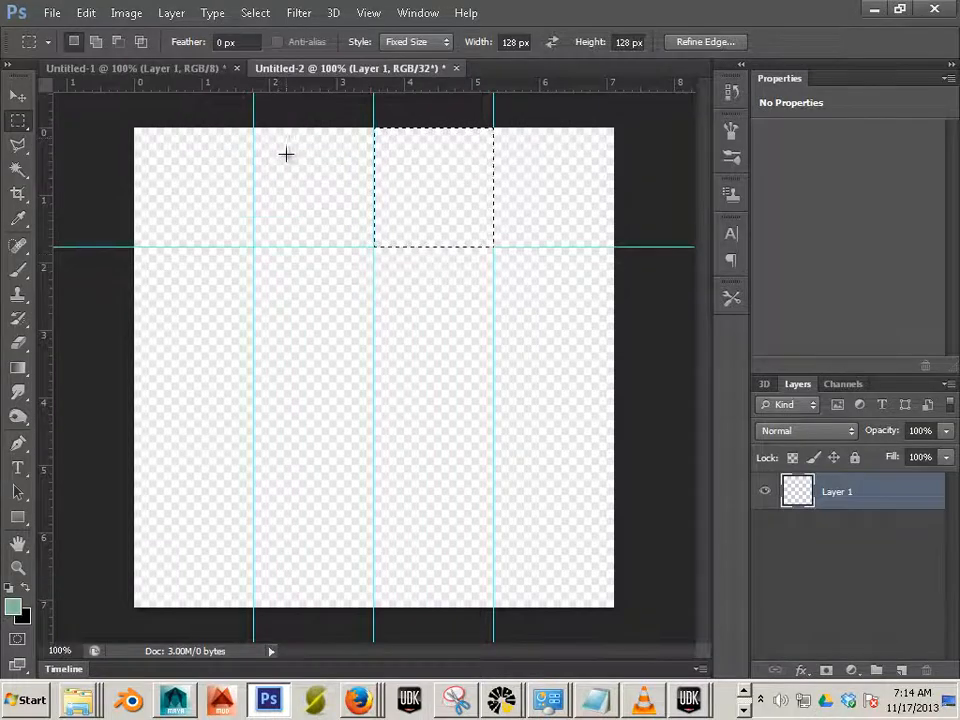
left_click_drag(285, 154, 127, 243)
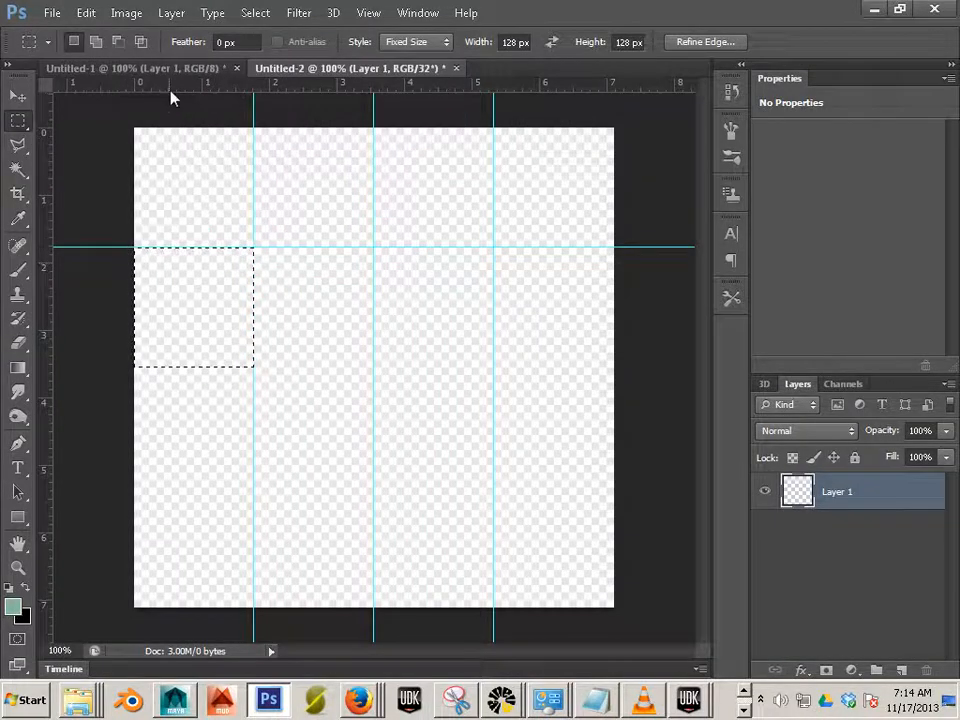
left_click_drag(130, 82, 178, 367)
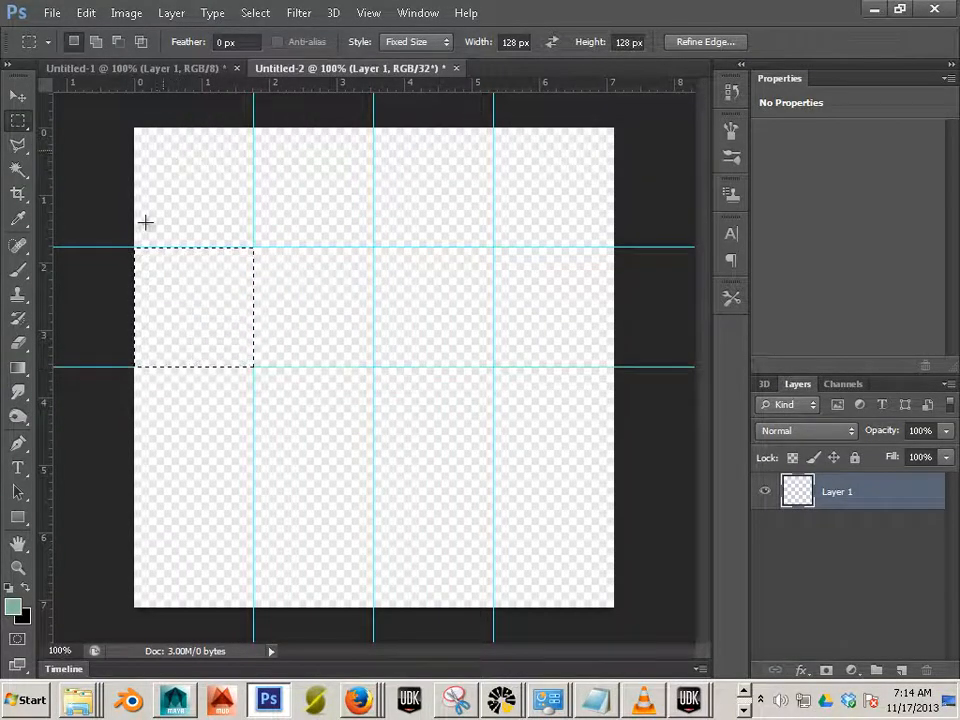
left_click_drag(146, 223, 135, 367)
left_click_drag(244, 84, 240, 487)
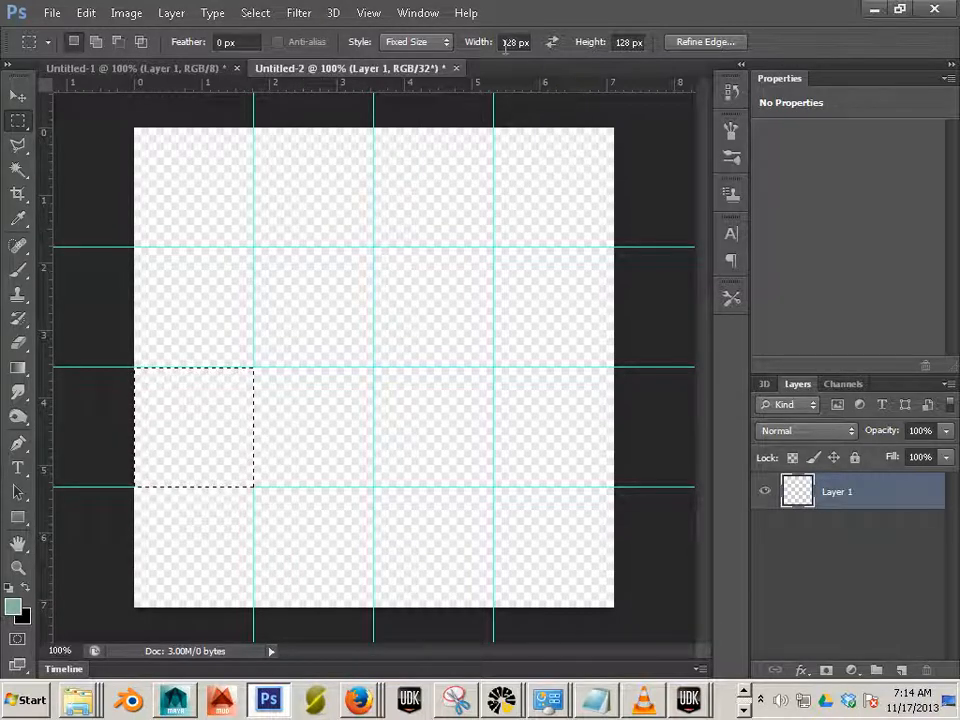
Step: Check the fixed-size marquee against the grid's upper-left cell and switch the ruler units to pixels
left_click_drag(155, 245, 126, 127)
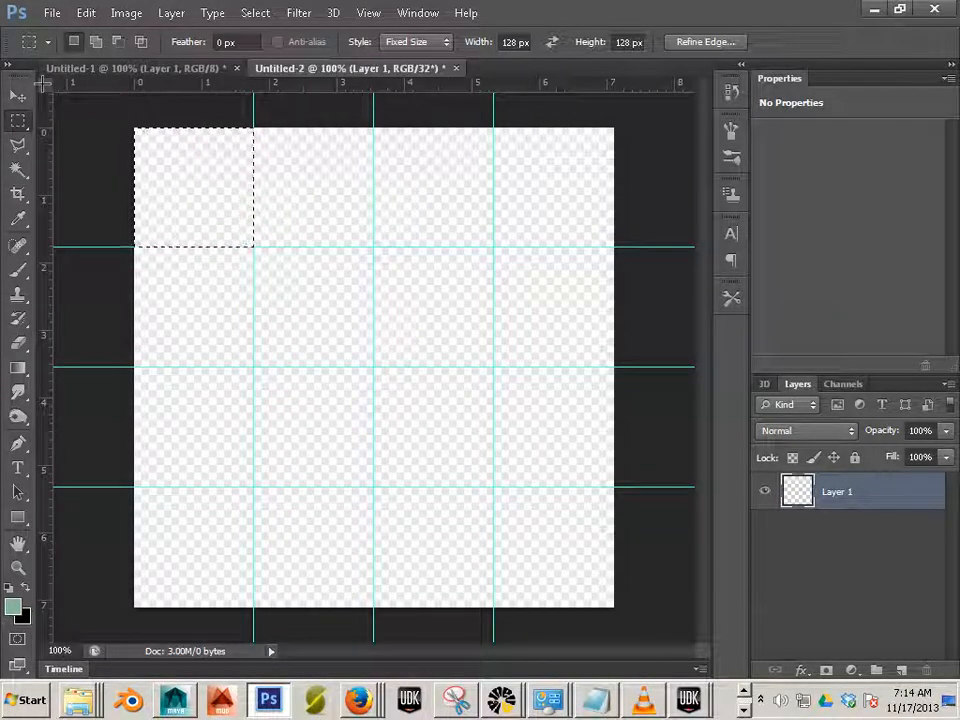
right_click(101, 90)
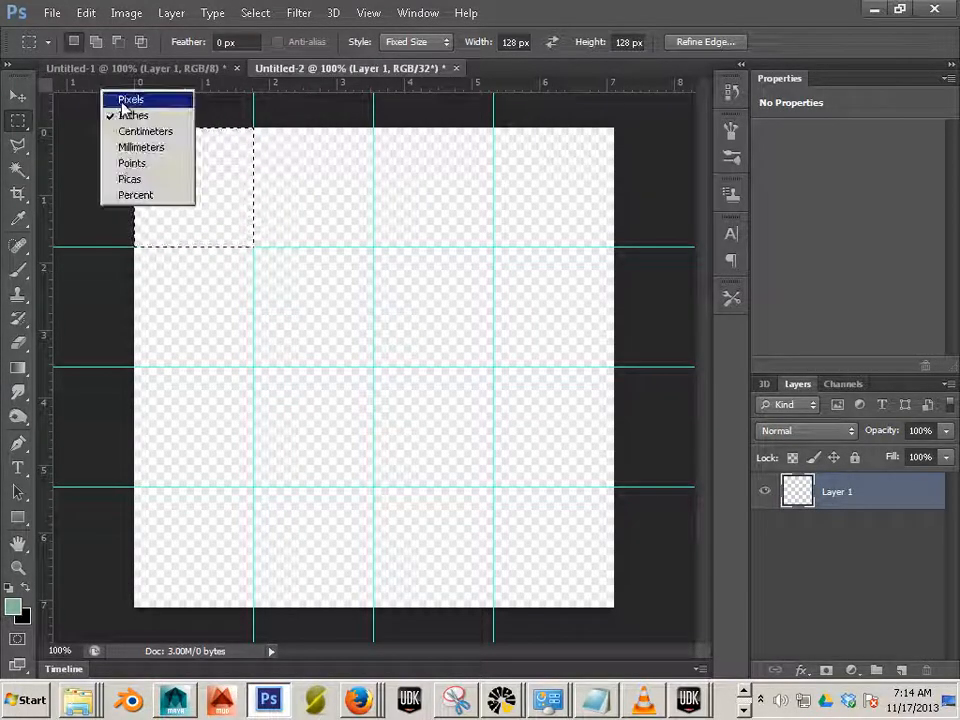
left_click(121, 99)
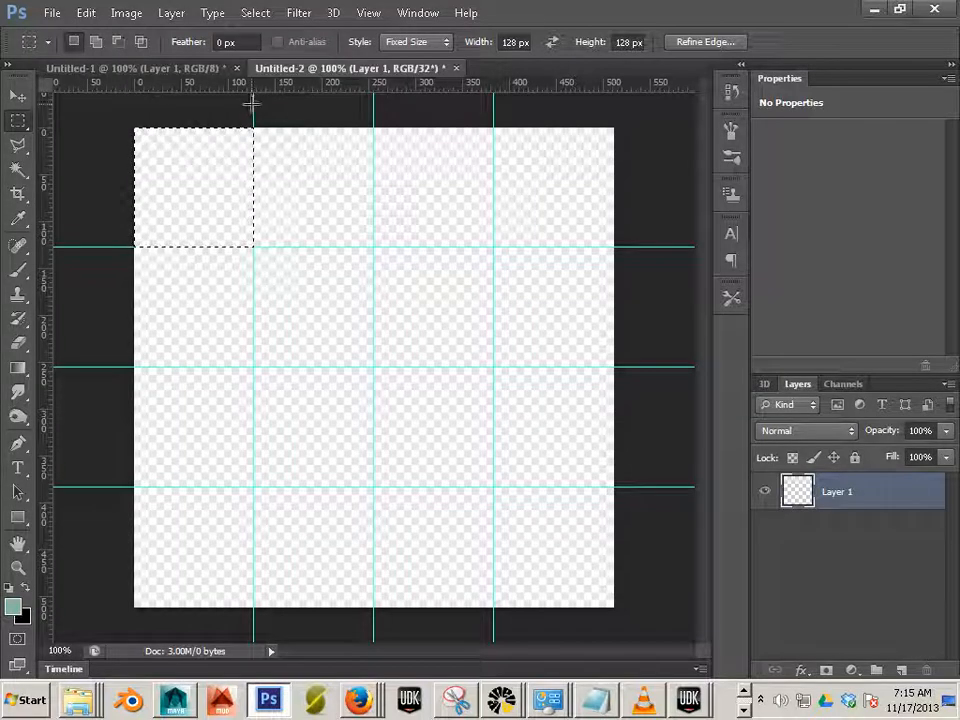
left_click_drag(126, 131, 79, 144)
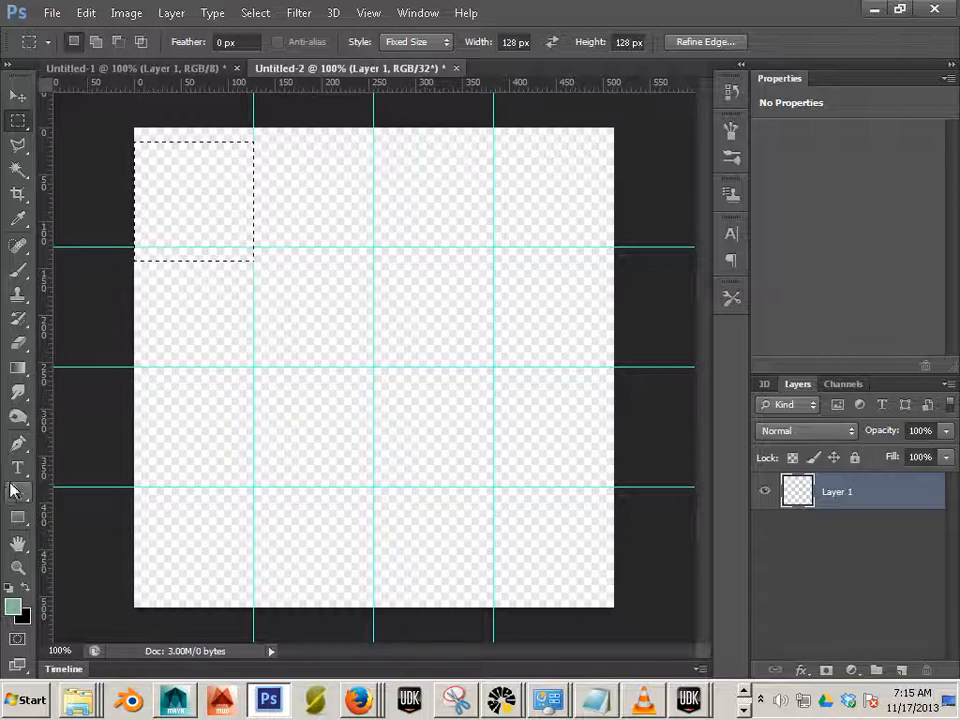
Step: Clear the selection and draw a text box filling the grid's upper-left cell with the Type tool
left_click(252, 12)
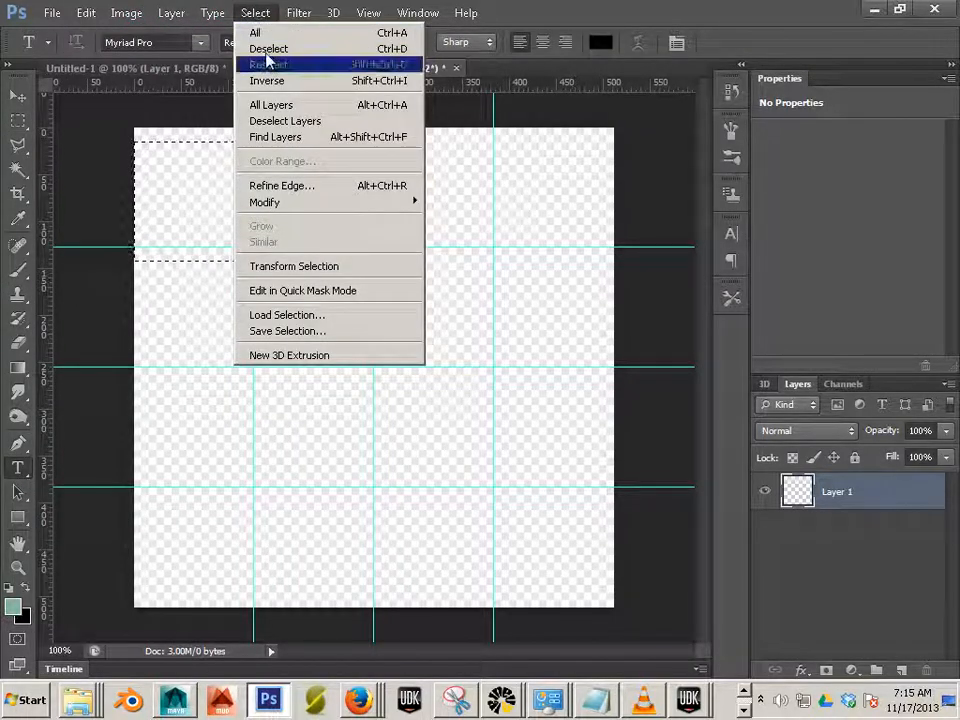
left_click(259, 48)
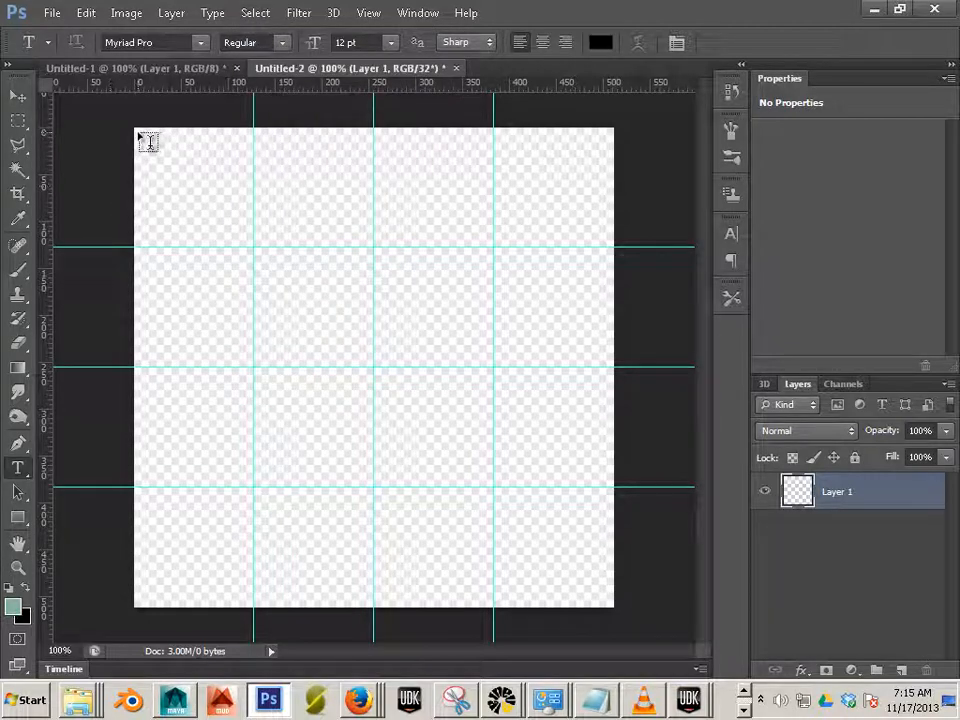
left_click_drag(137, 133, 254, 247)
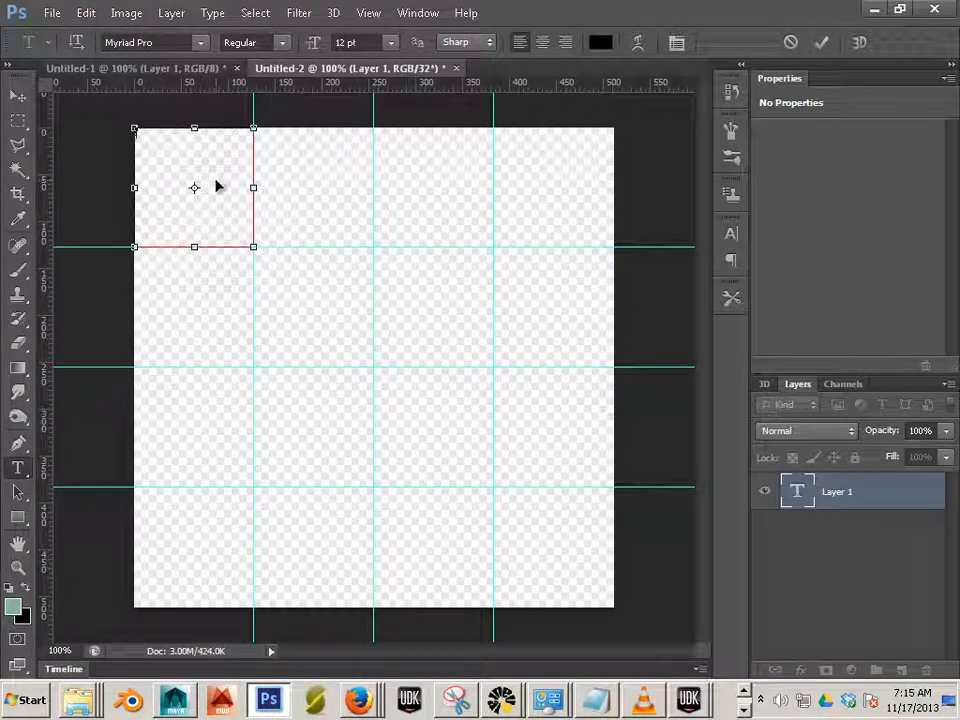
Step: Raise the font size of the placeholder text in the grid's upper-left cell to 121 pt
left_click(360, 42)
type("26")
key("Return")
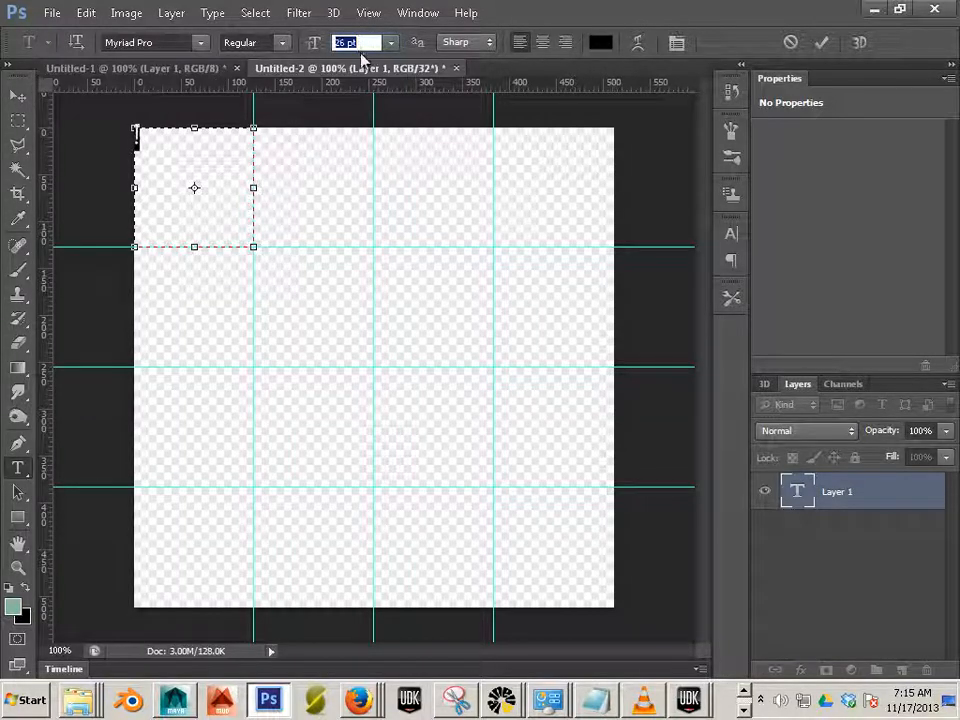
key("Up")
key("Up")
key("Up")
key("Up")
key("Up")
key("Up")
key("Up")
key("Up")
key("Up")
key("Up")
key("Up")
key("Up")
key("Up")
key("Up")
key("Up")
key("Up")
key("Up")
key("Up")
key("Up")
key("Up")
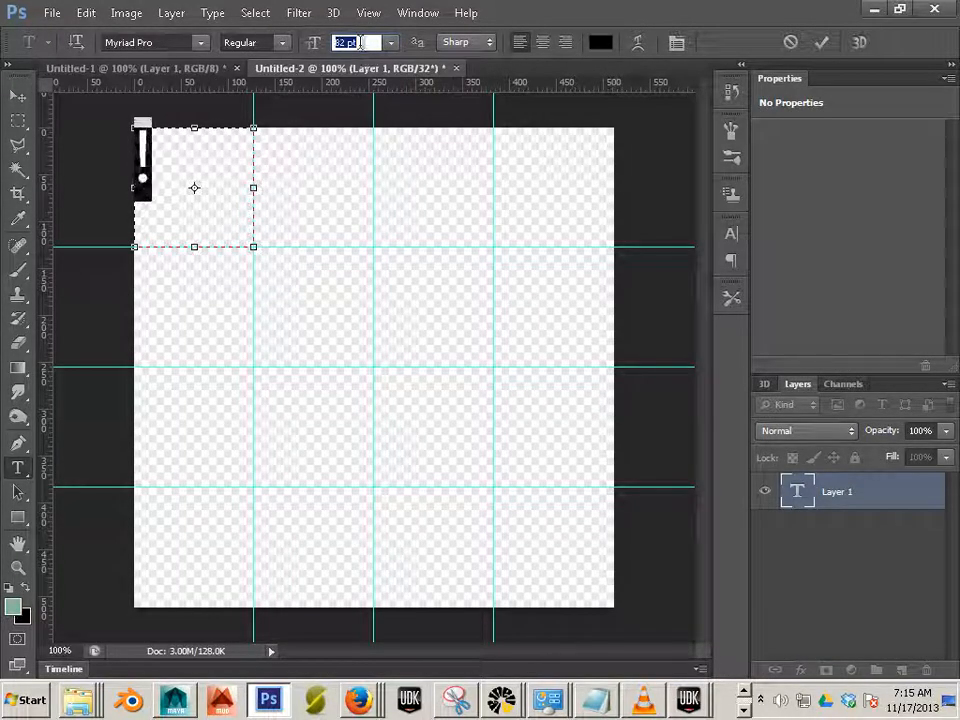
key("Up")
key("Up")
key("Up")
key("Up")
key("Up")
key("Up")
key("Up")
key("Up")
key("Up")
key("Up")
key("Up")
key("Up")
key("Up")
key("Up")
key("Up")
key("Up")
key("Up")
Step: Replace the placeholder text in the upper-left cell with the number 1
left_click(145, 176)
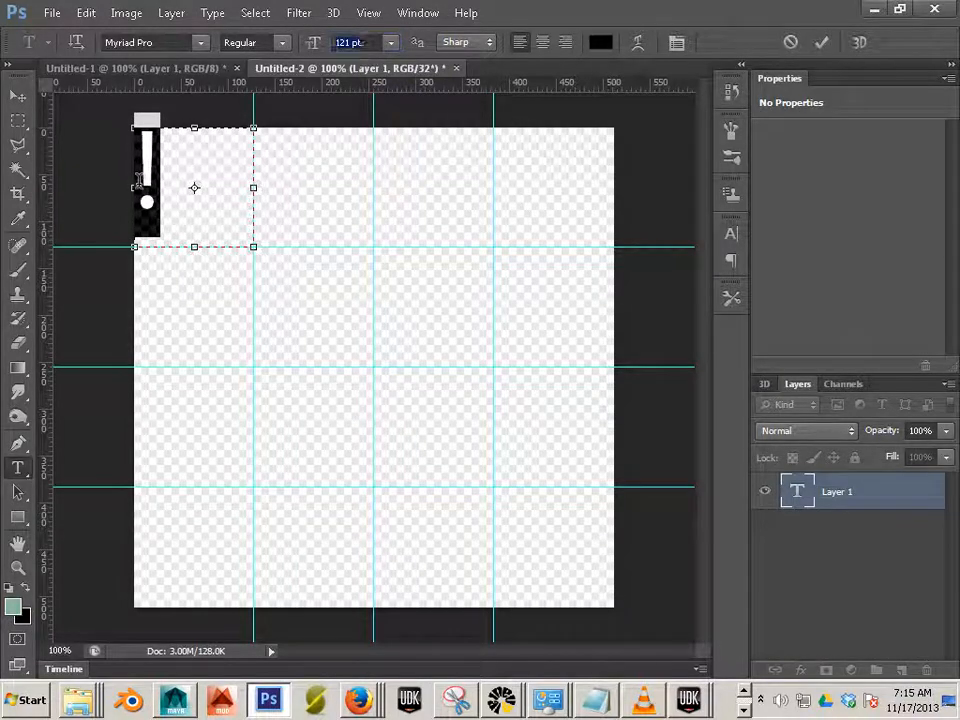
left_click_drag(150, 176, 129, 178)
type("1")
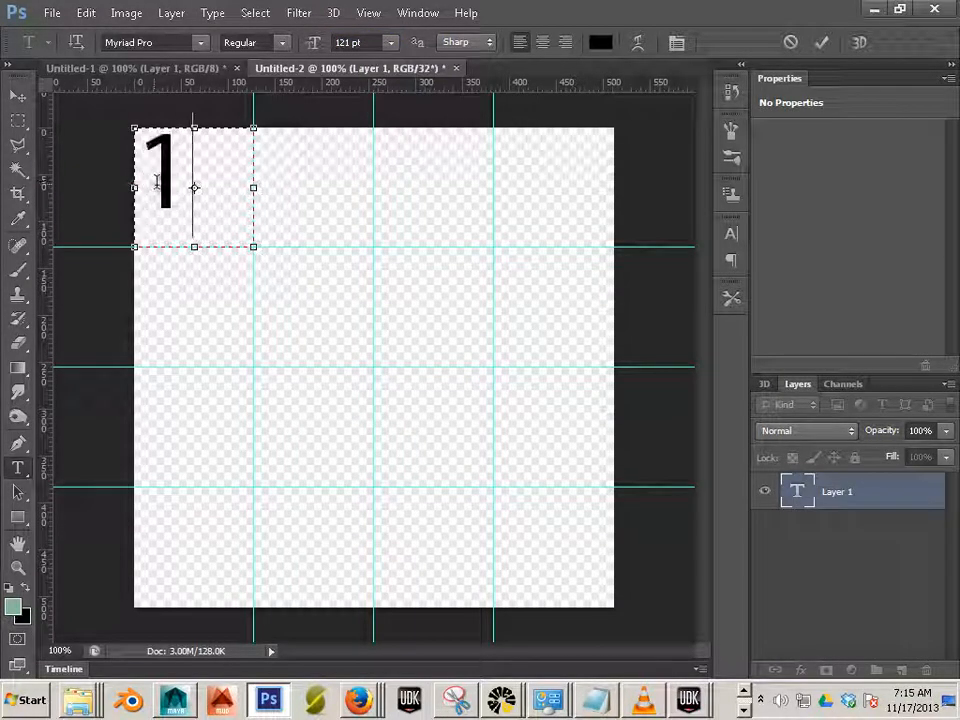
Step: Change the font of the number 1 to the Steampunk font and commit the text
double_click(143, 177)
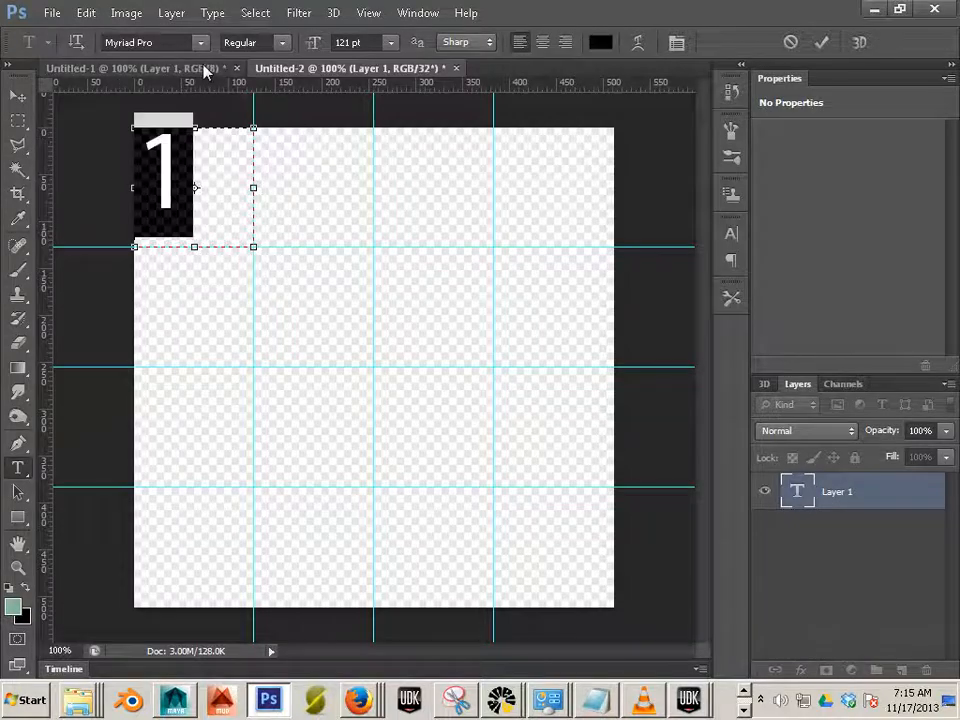
left_click(200, 42)
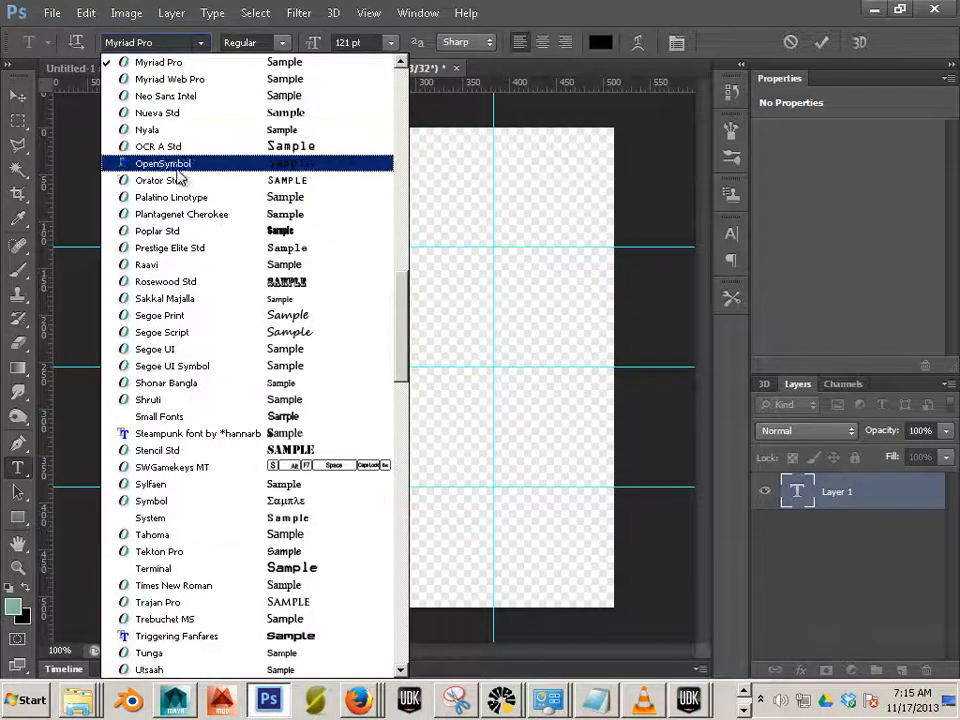
left_click(197, 433)
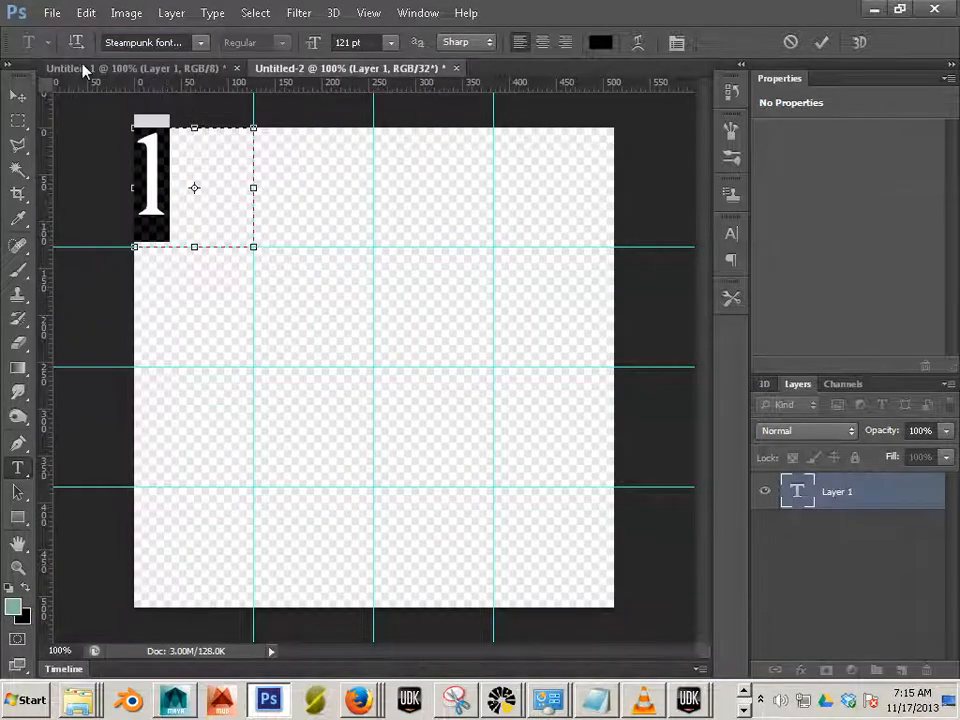
left_click(18, 95)
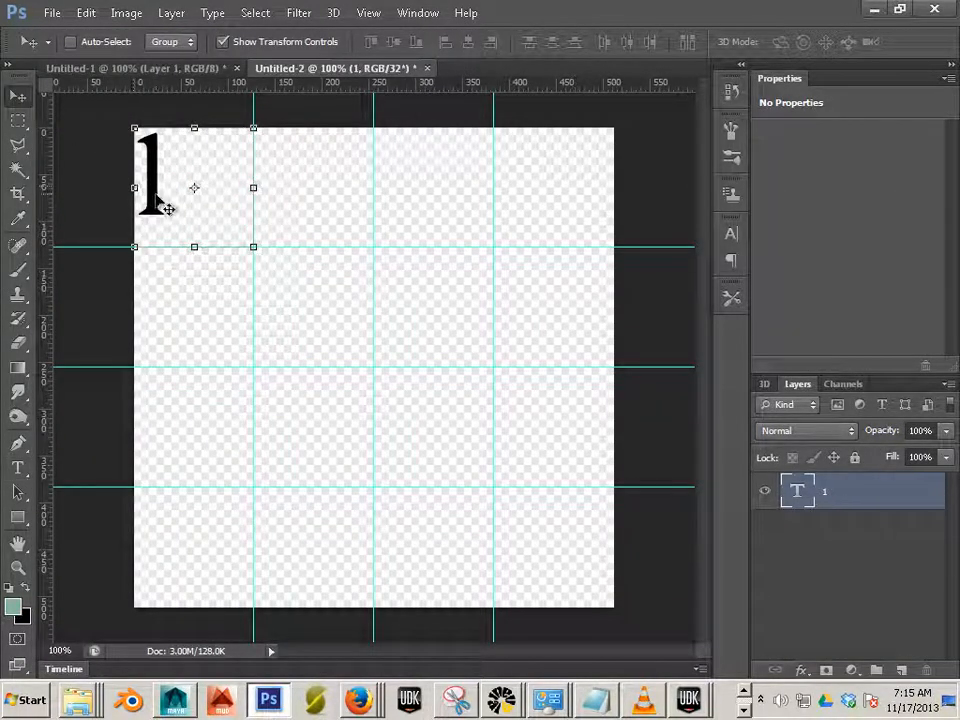
Step: Center the number 1 horizontally within its text box in the upper-left cell
left_click(20, 120)
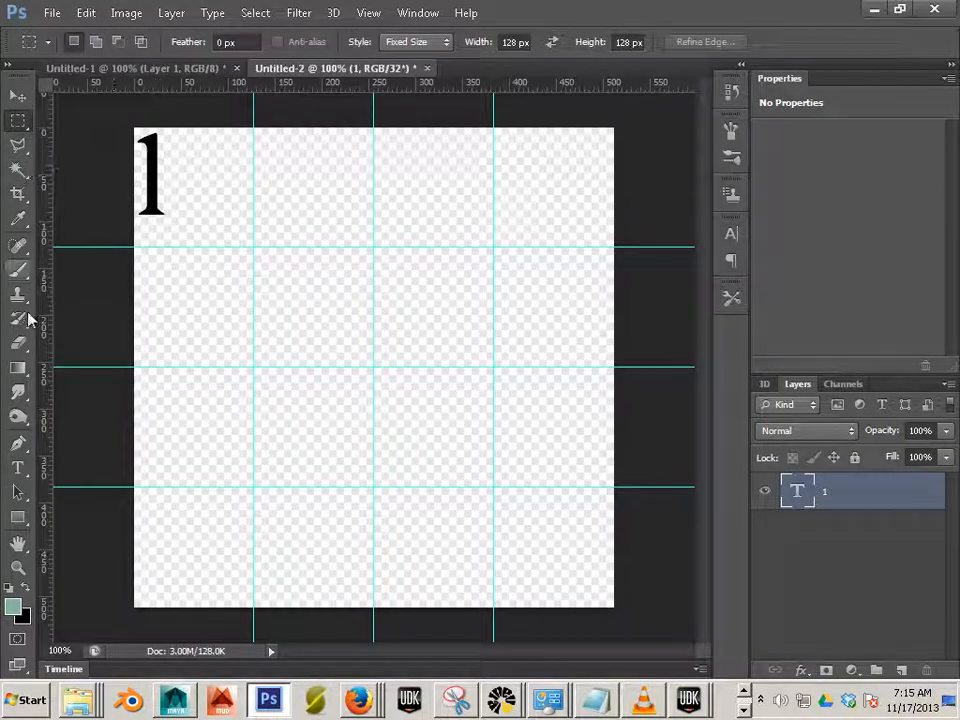
left_click(20, 467)
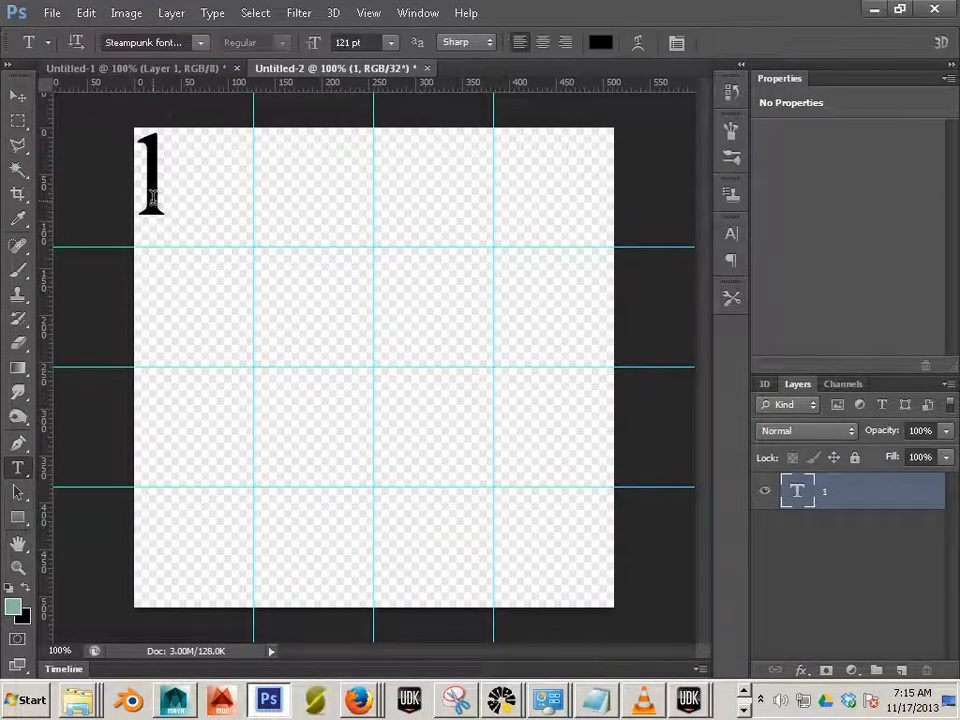
double_click(152, 197)
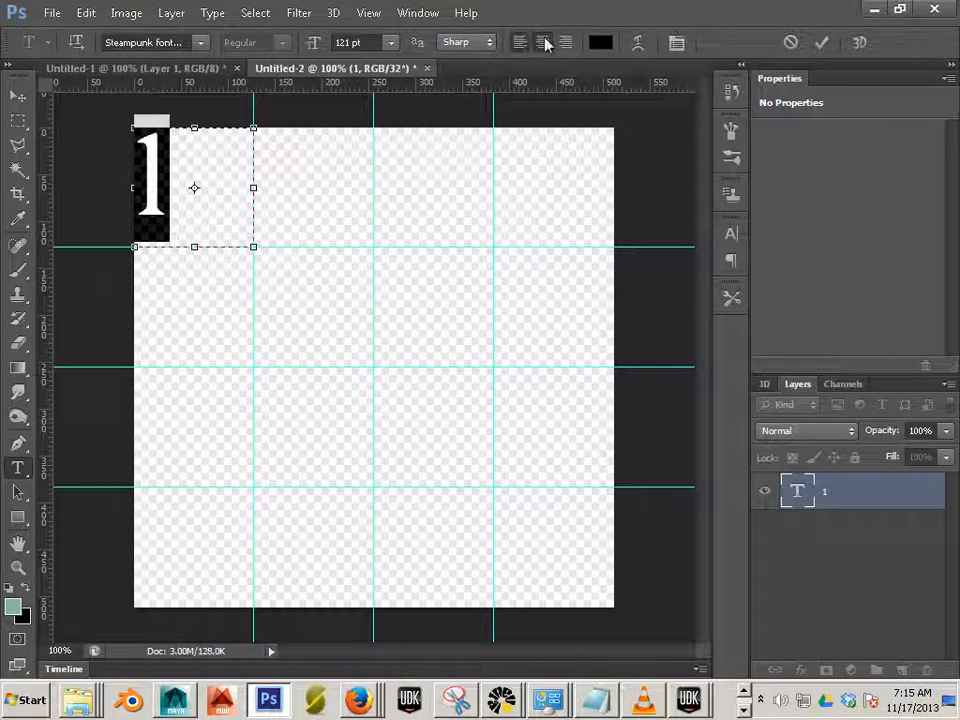
left_click(545, 42)
Step: Duplicate the number 1 into the other three cells of the grid's first row with the Move tool
left_click(19, 95)
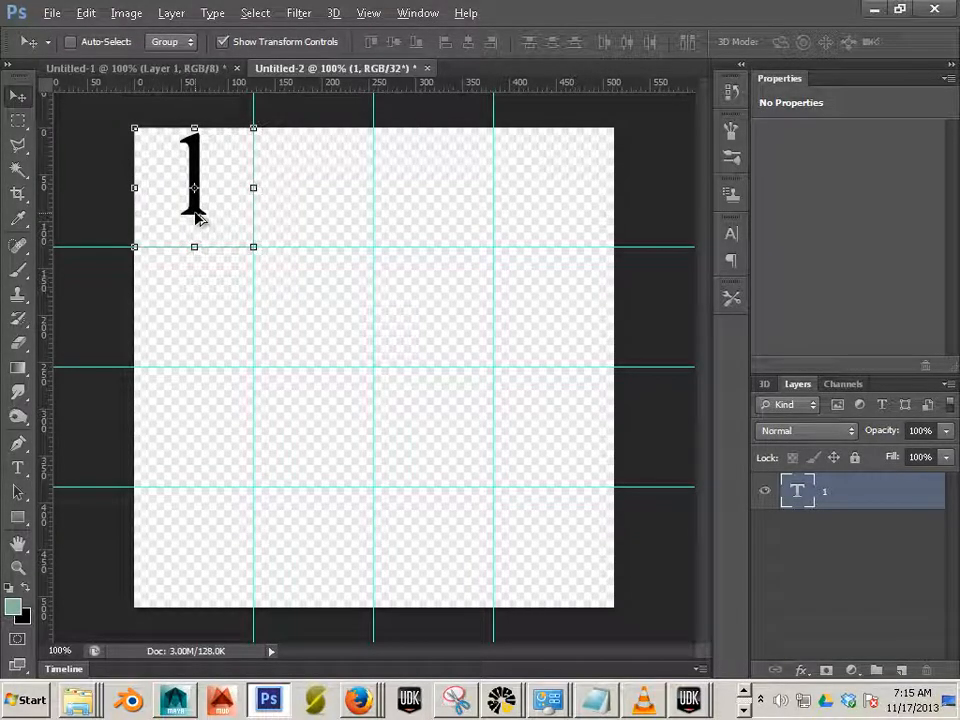
left_click_drag(195, 214, 548, 225)
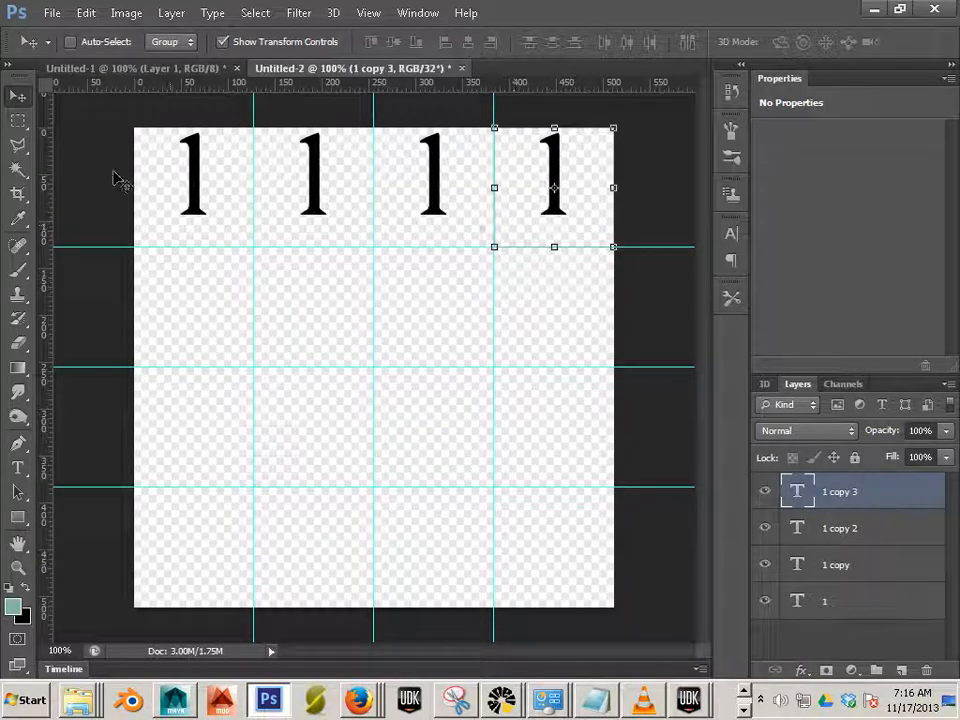
Step: Change the three copied numbers in the first row to 2, 3 and 4 from left to right
left_click(857, 569)
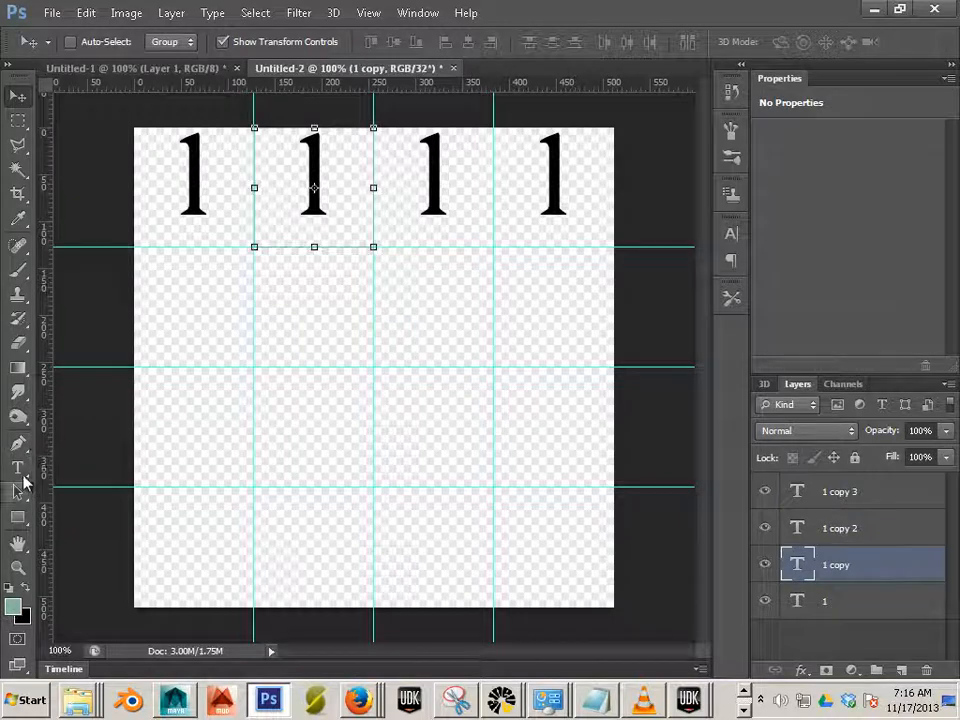
left_click(18, 467)
double_click(315, 192)
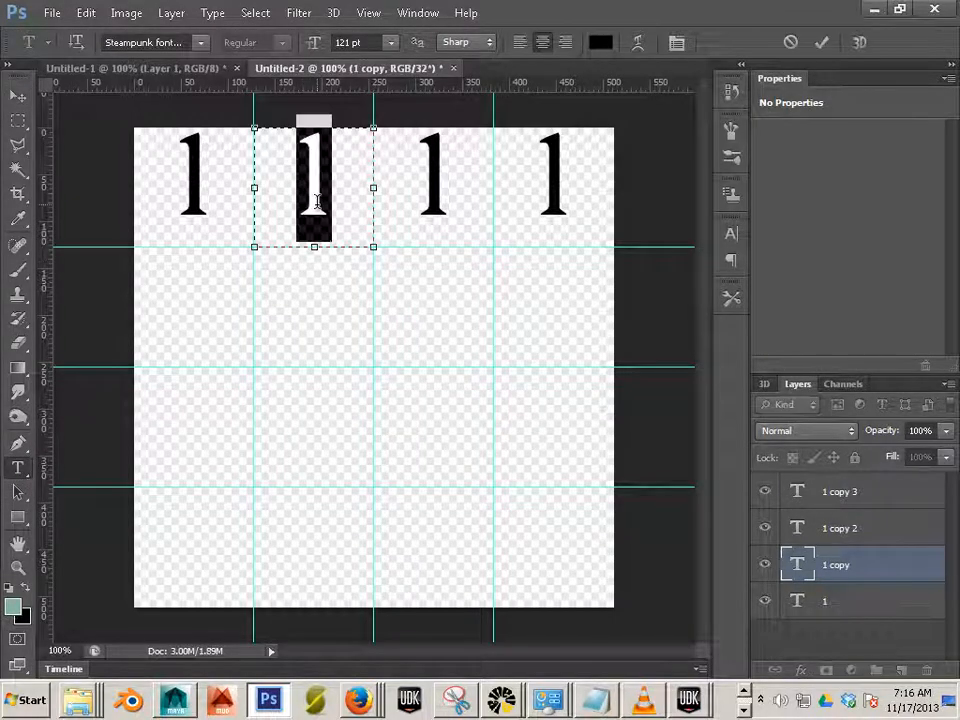
type("2")
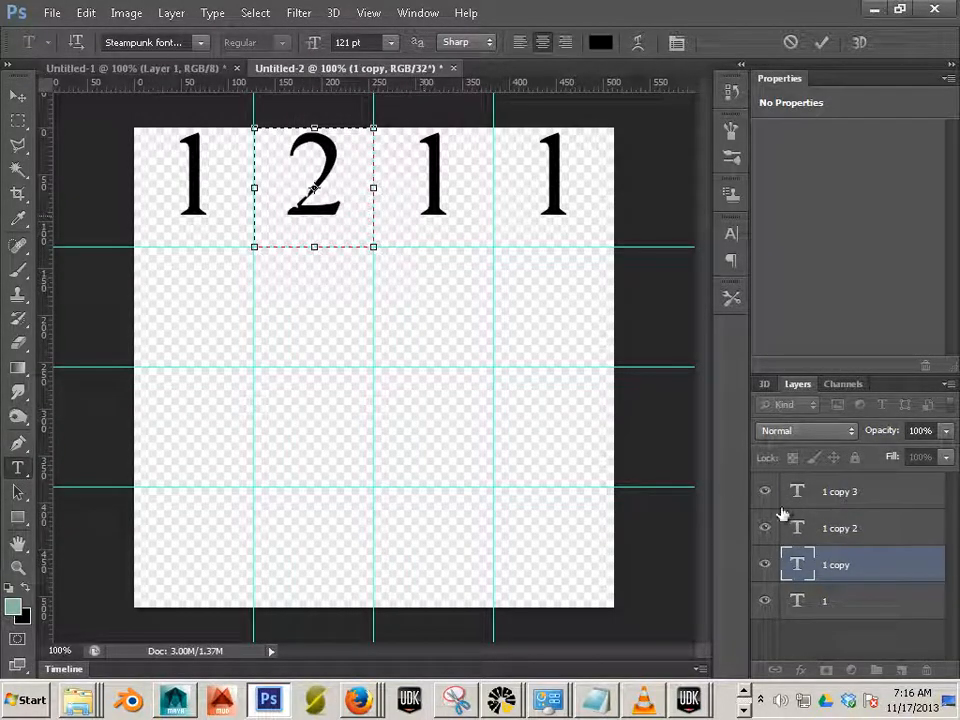
left_click(790, 528)
double_click(425, 193)
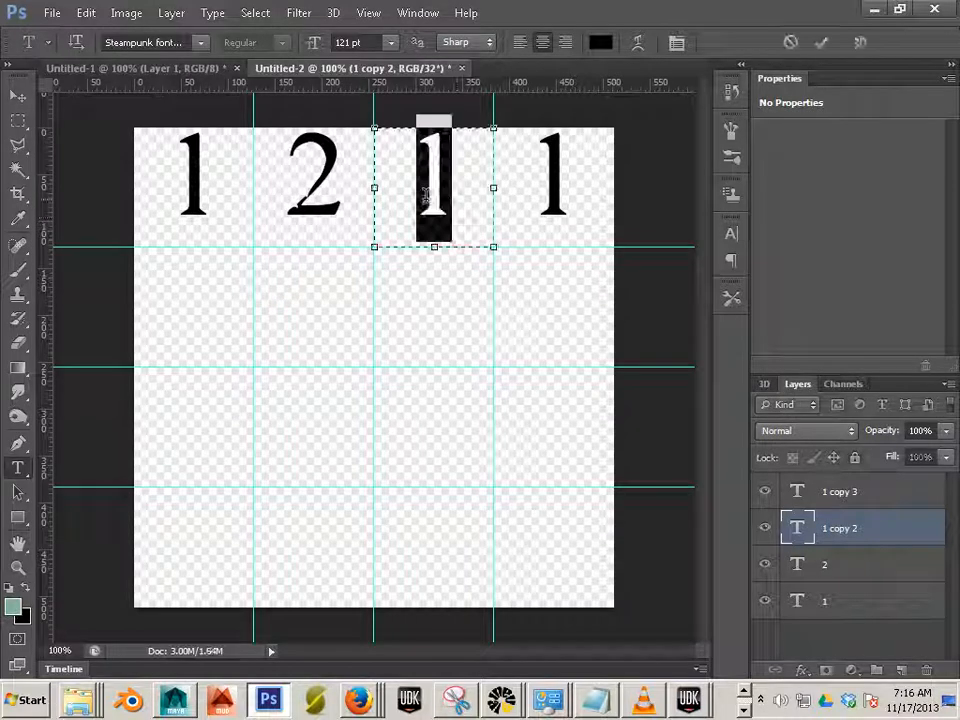
type("3")
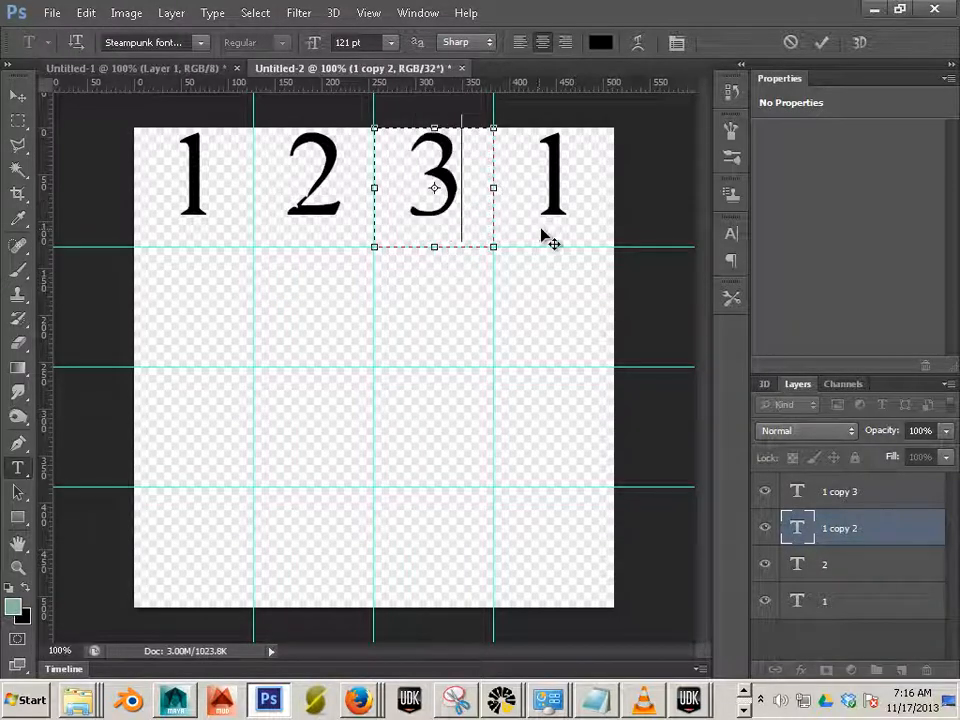
left_click(840, 491)
double_click(550, 193)
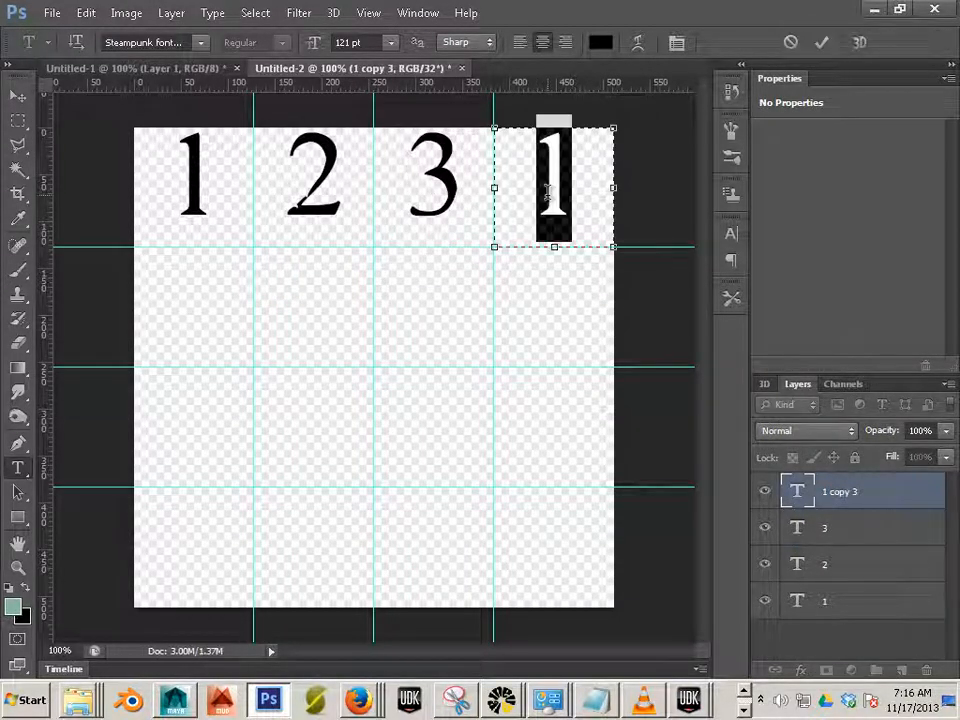
type("4")
Step: Select the four number layers 1 to 4 and duplicate them together into the grid's second row
left_click(17, 95)
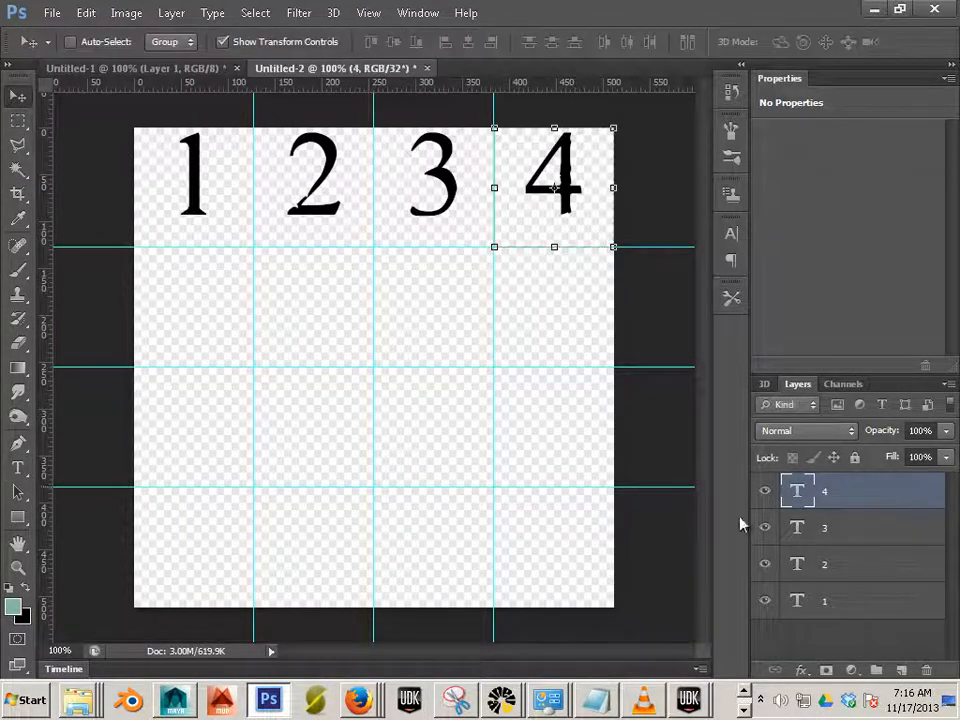
left_click(845, 601, "shift")
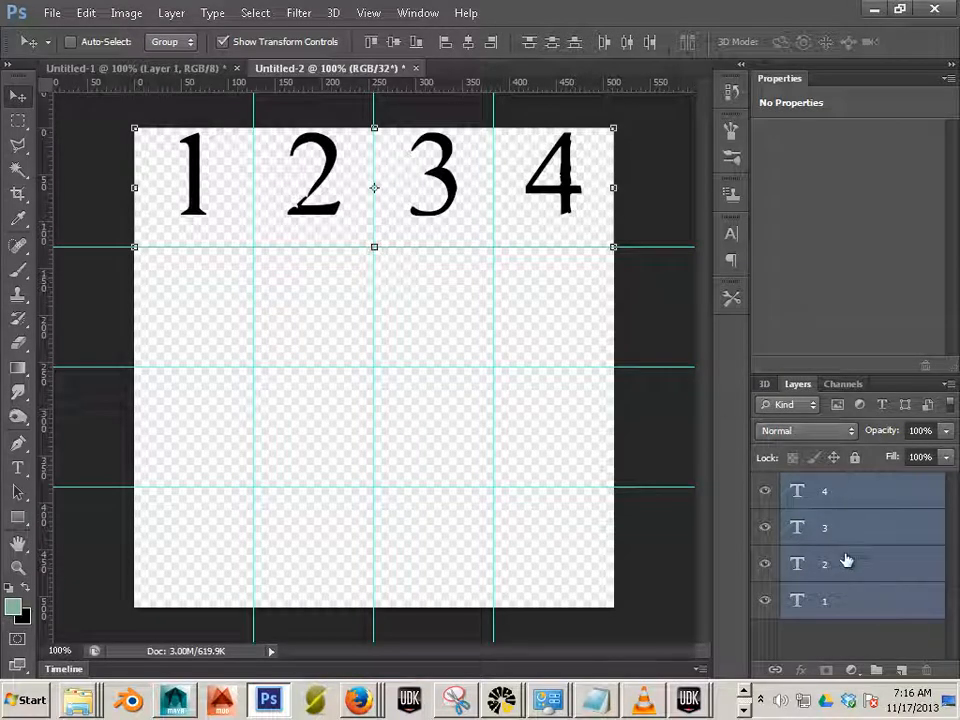
left_click_drag(492, 237, 491, 365)
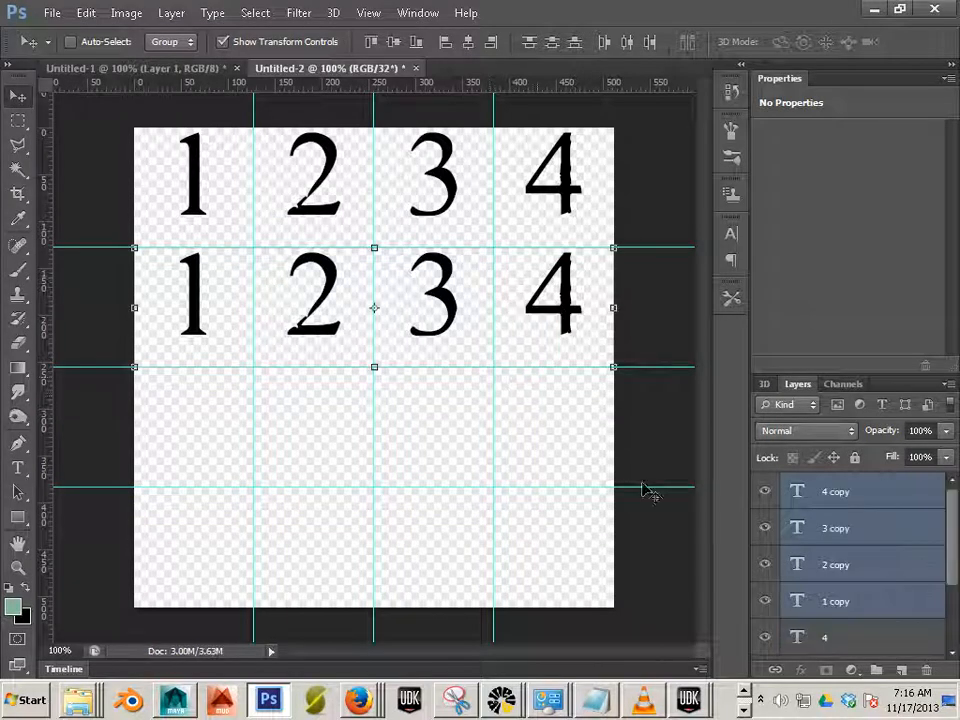
Step: Change the first two numbers in the second row to 5 and 6
left_click(877, 602)
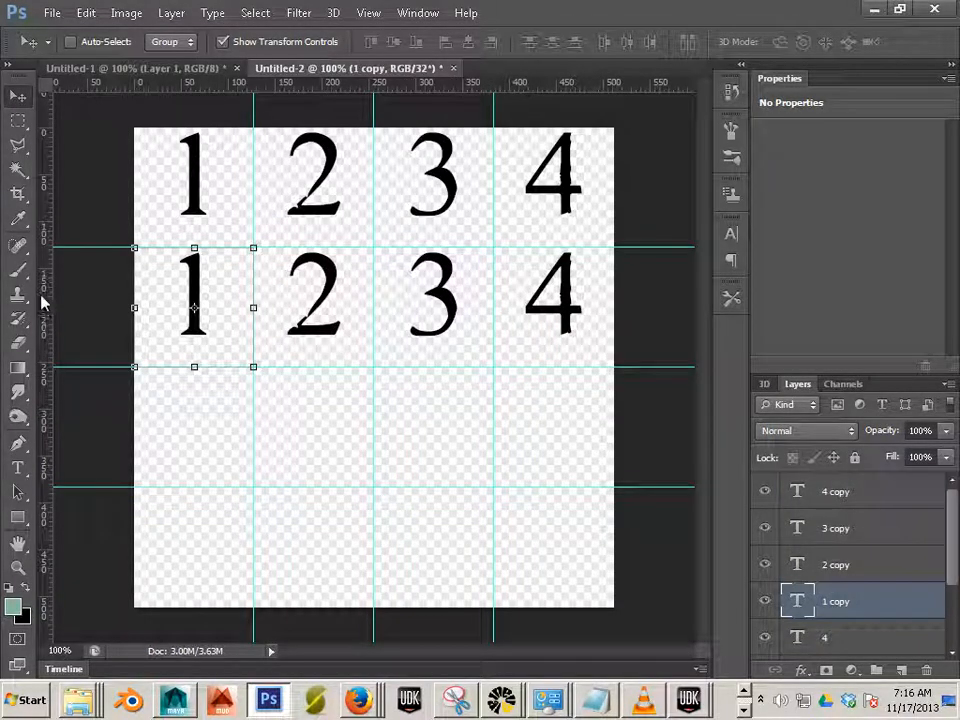
left_click(17, 467)
left_click(186, 311)
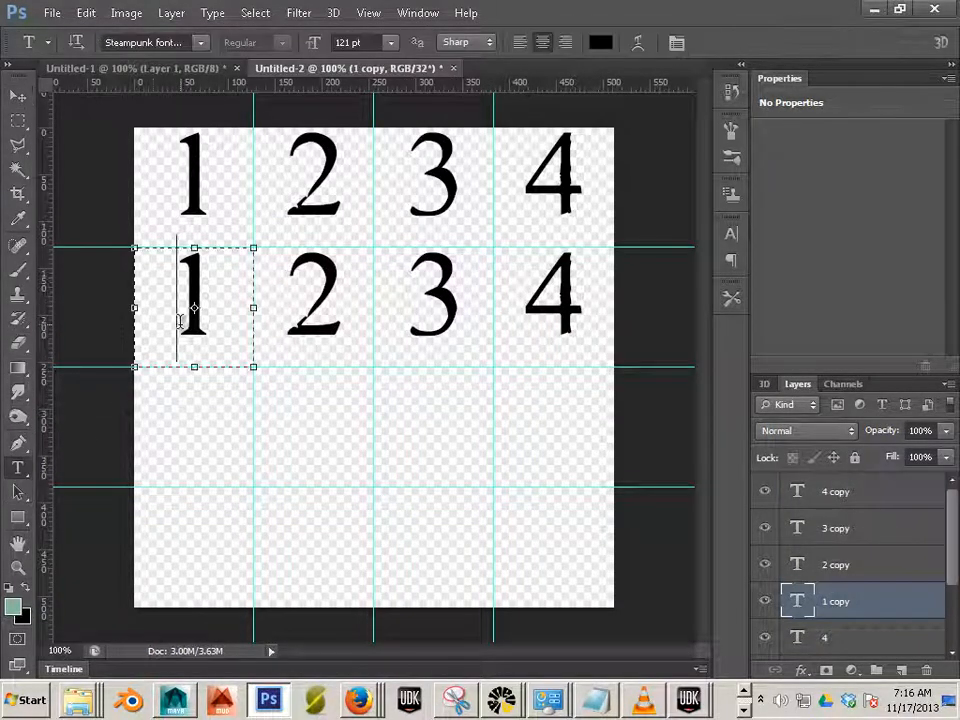
double_click(181, 320)
type("5")
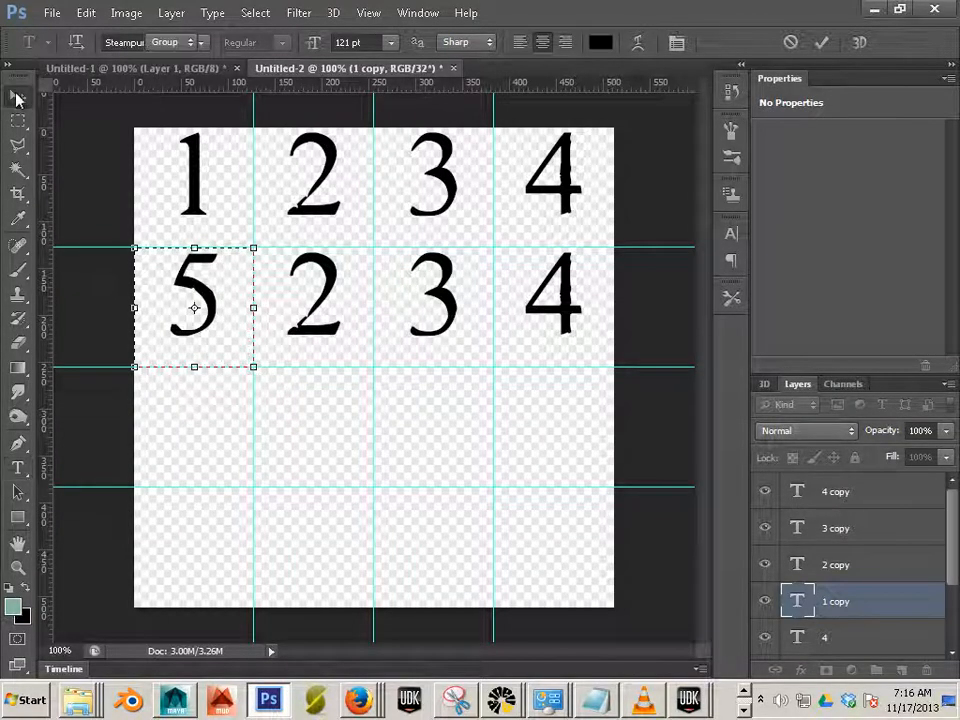
left_click(17, 95)
left_click(858, 566)
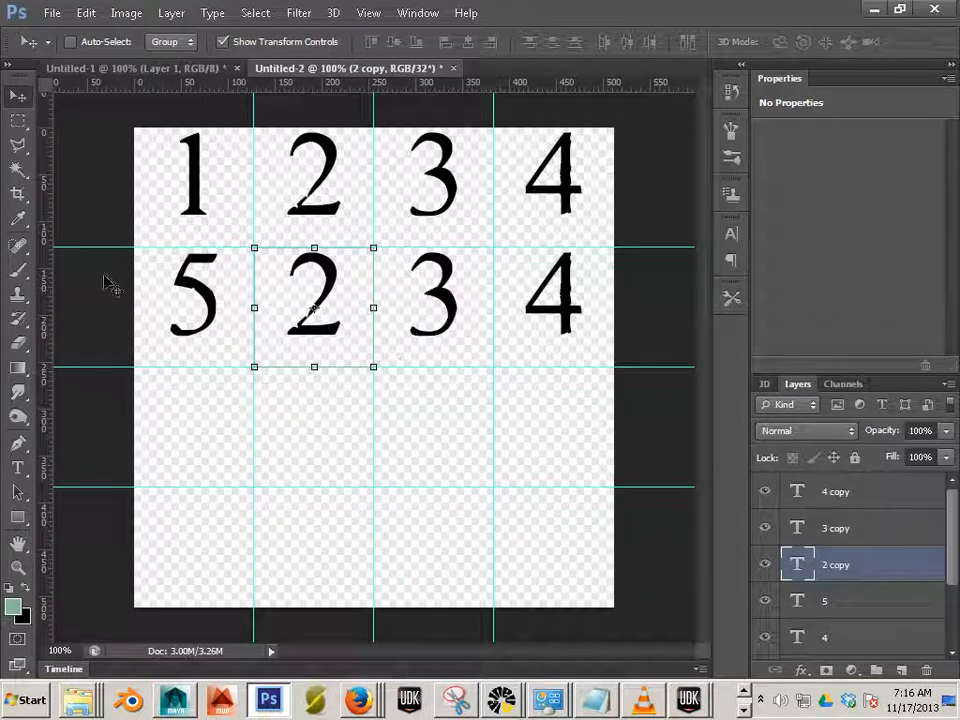
left_click(17, 470)
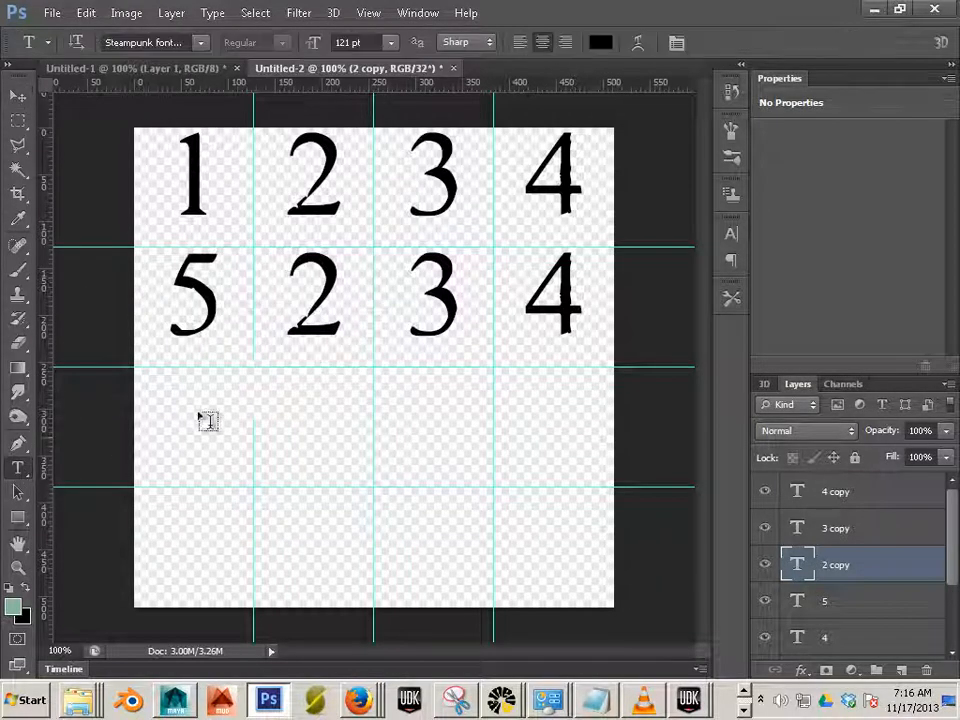
double_click(310, 318)
type("6")
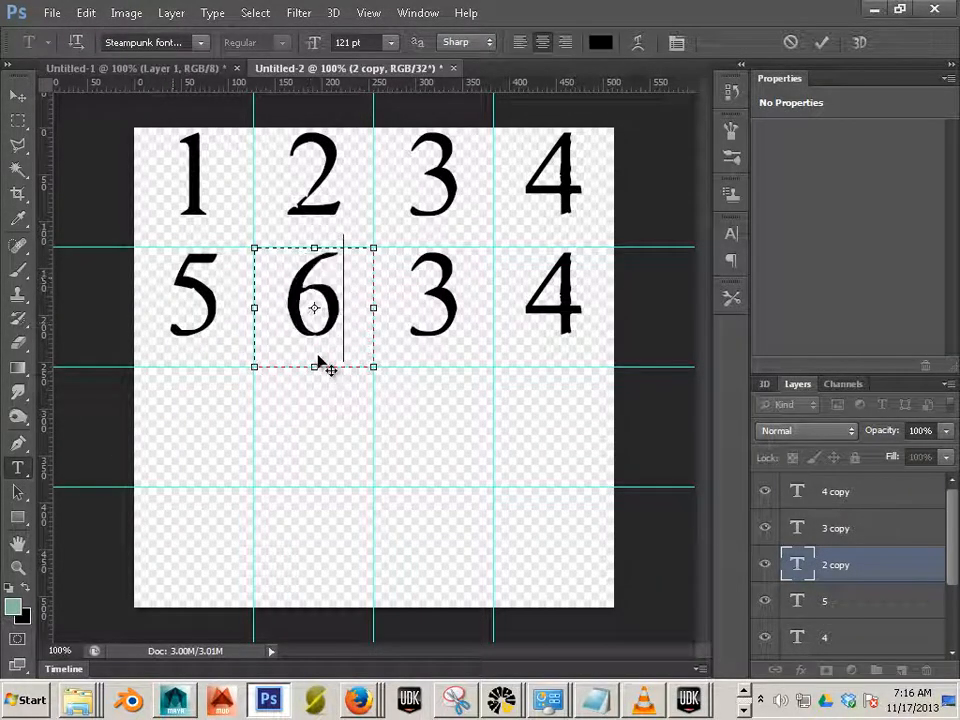
Step: Change the last two numbers in the second row to 7 and 8
left_click(846, 528)
double_click(430, 302)
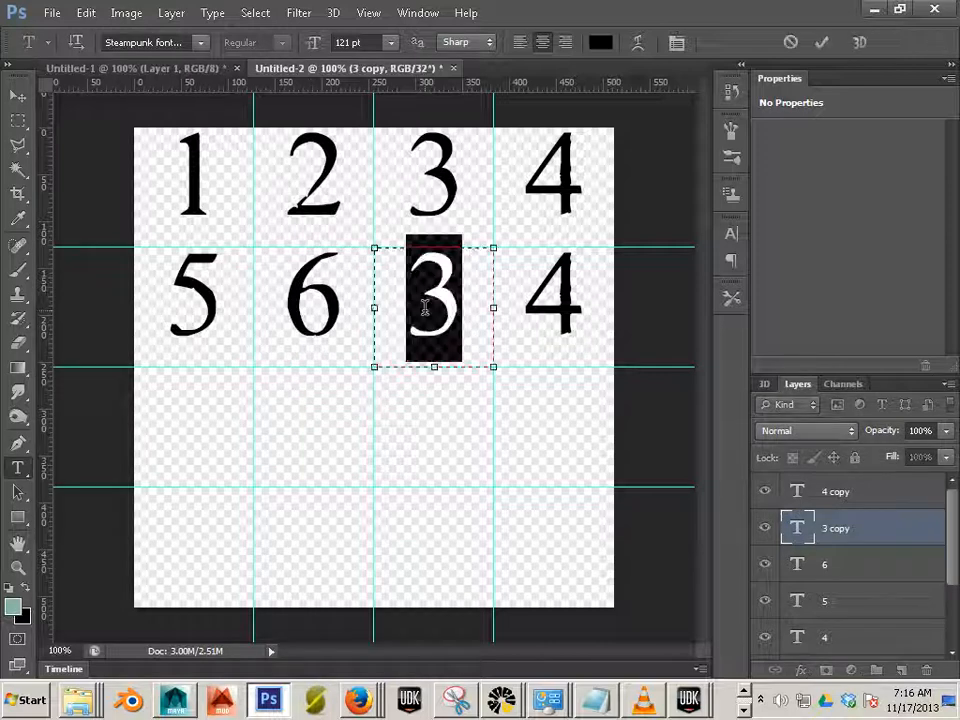
key("Right")
key("BackSpace")
type("7")
left_click(855, 493)
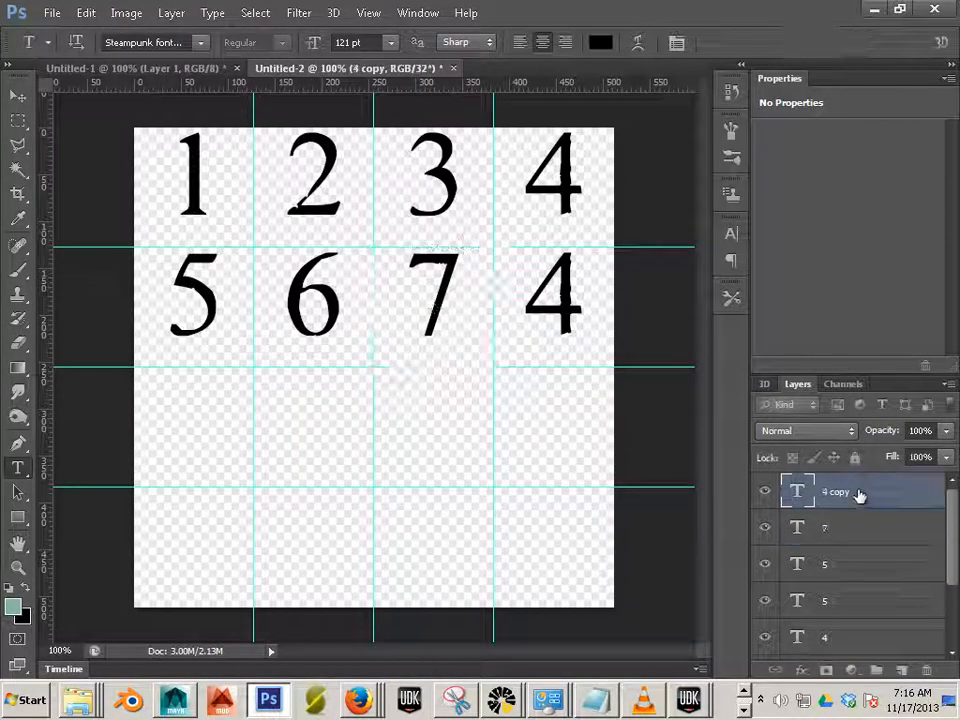
left_click(554, 306)
double_click(554, 306)
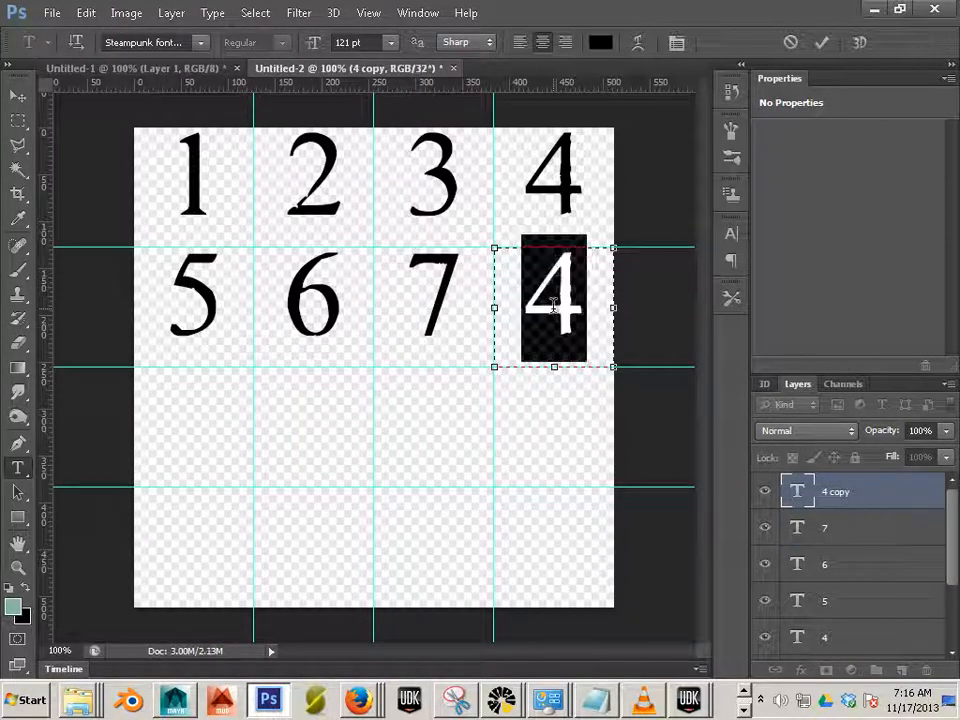
type("8")
Step: Select only the number layers 5 to 8 and duplicate them together into the grid's third row
left_click(19, 97)
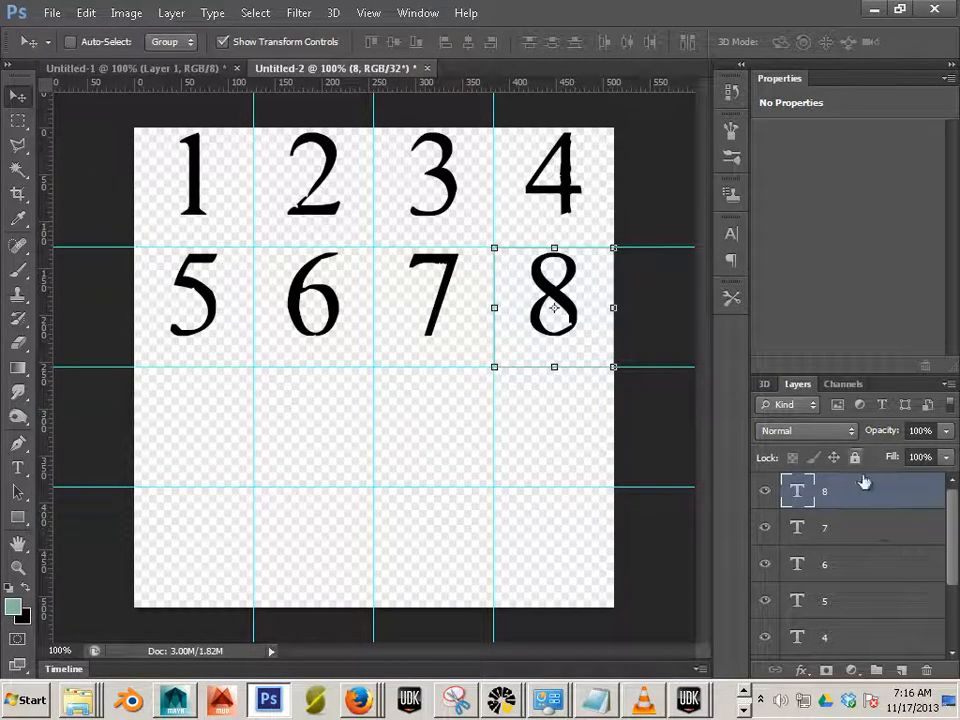
left_click(859, 630, "shift")
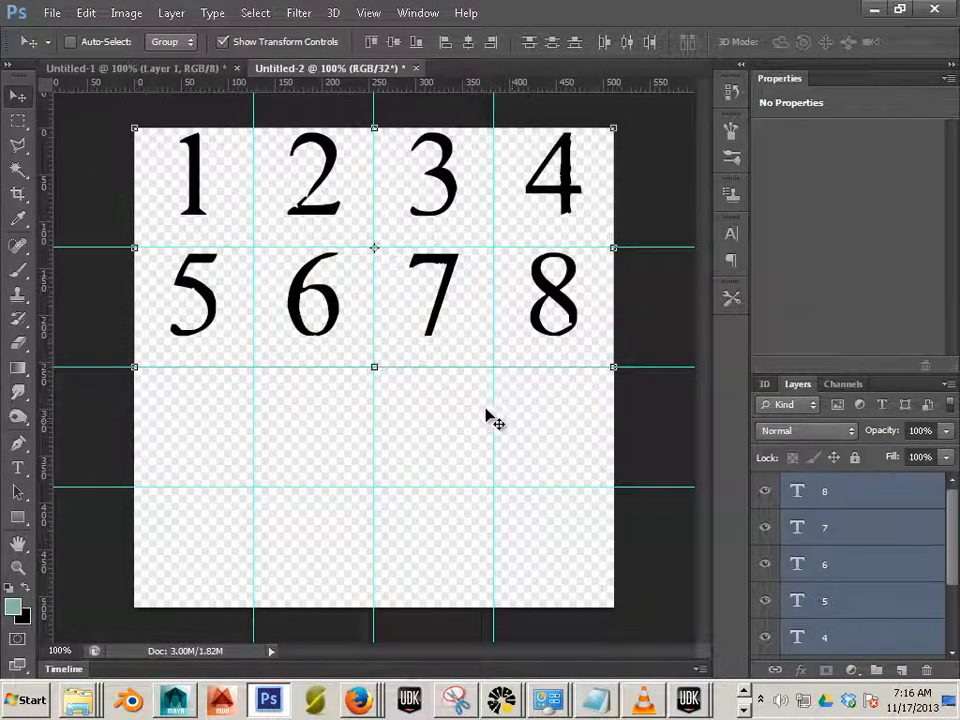
left_click(862, 601)
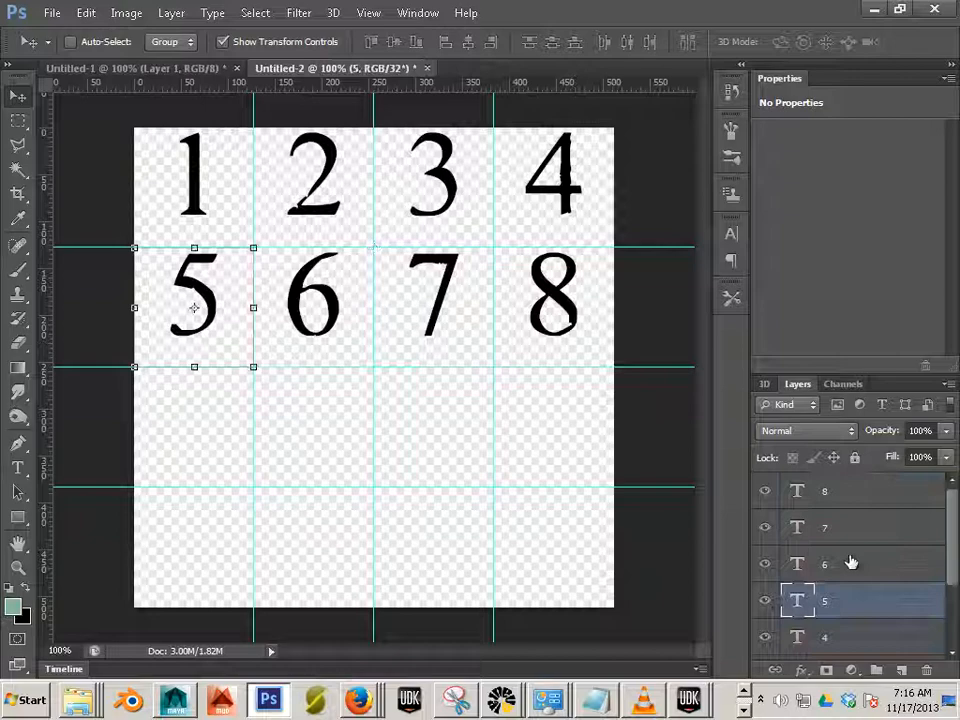
left_click(844, 497, "shift")
left_click_drag(392, 321, 394, 456)
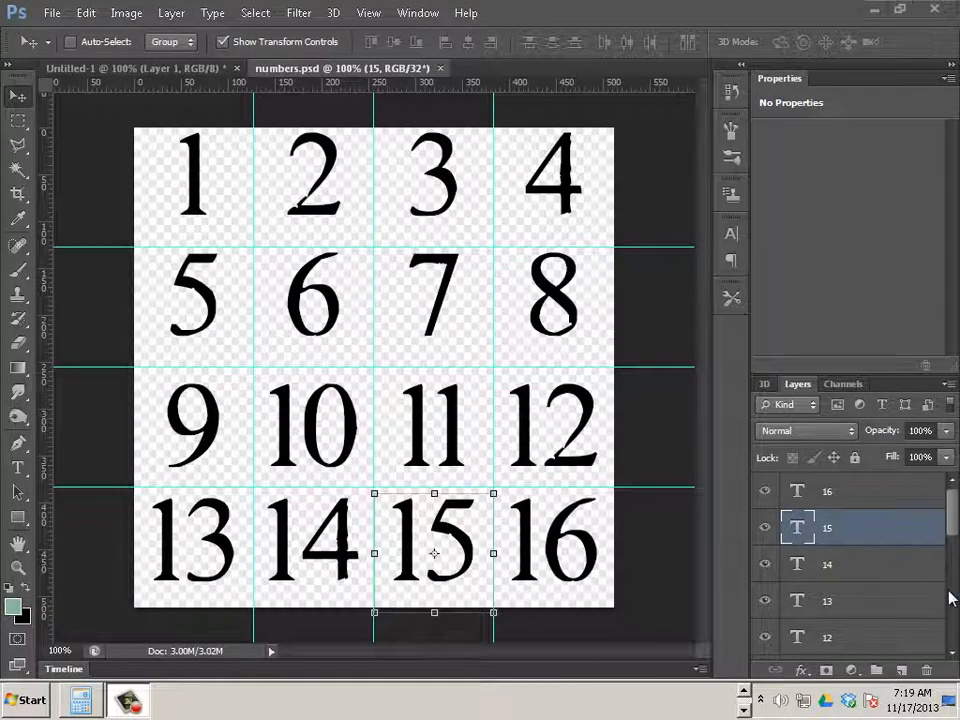
Step: Select the number layers 5 to 8 and nudge them down about 16 px within the grid's second row
left_click_drag(956, 536, 955, 607)
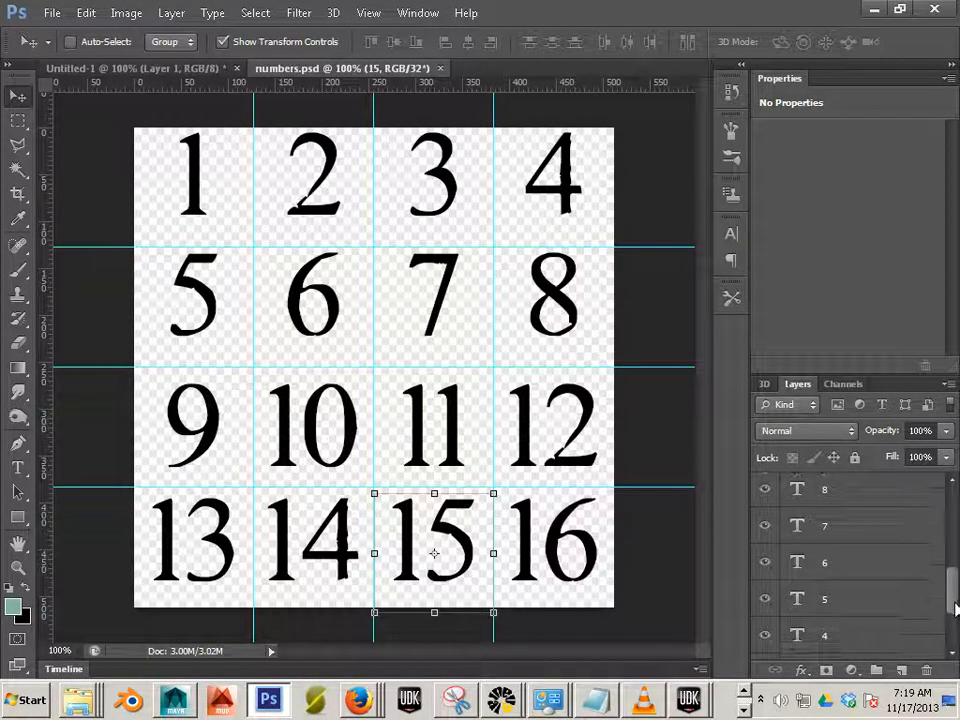
left_click(889, 596)
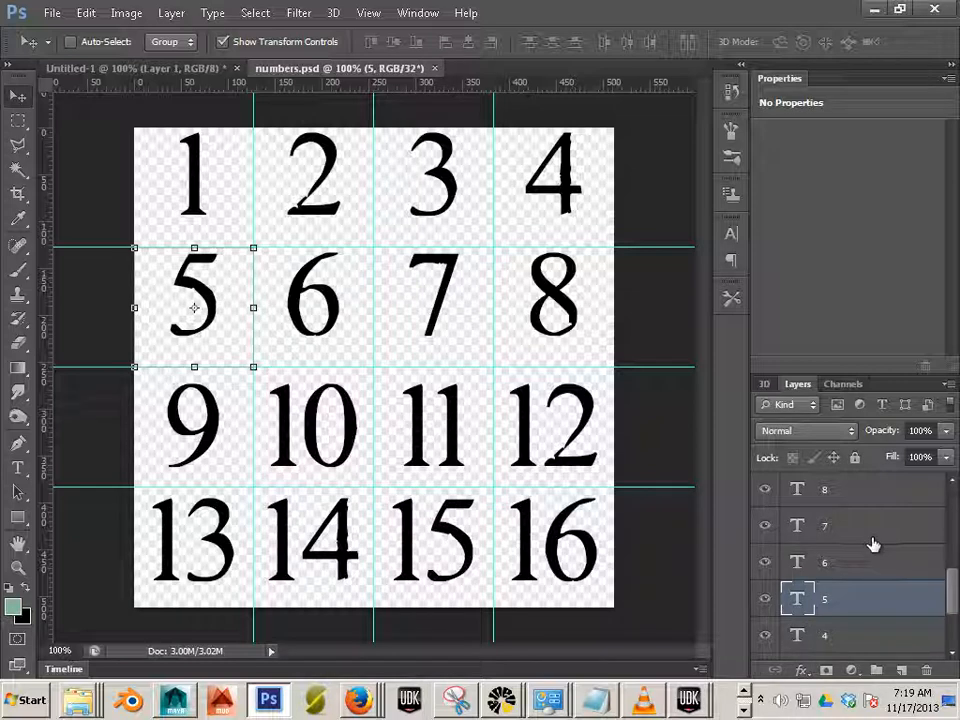
scroll(872, 544, "up", 1)
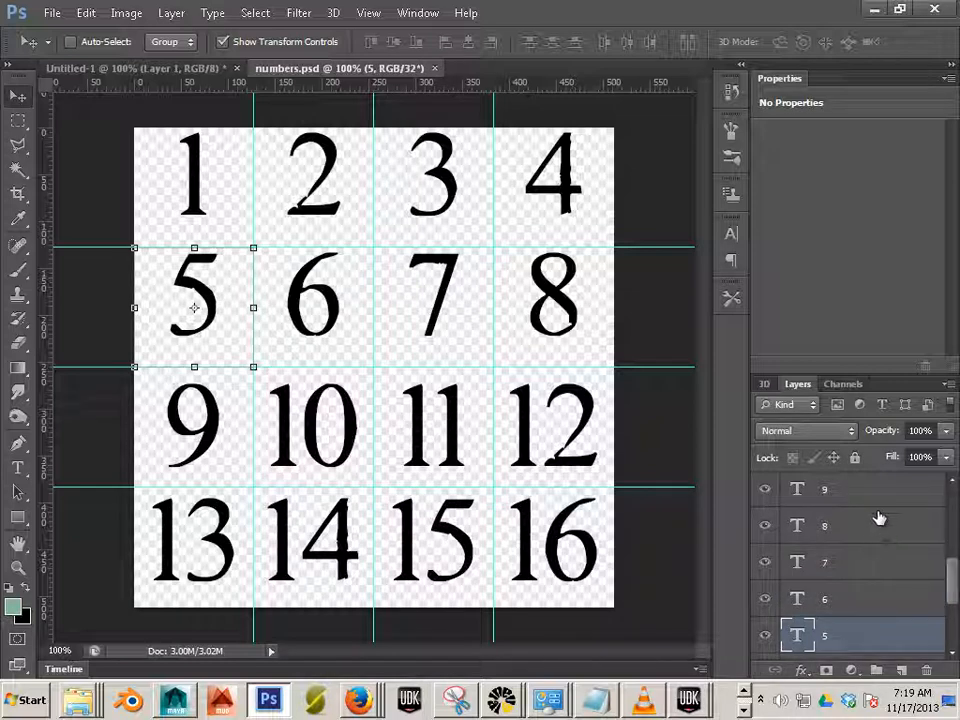
left_click(878, 517, "shift")
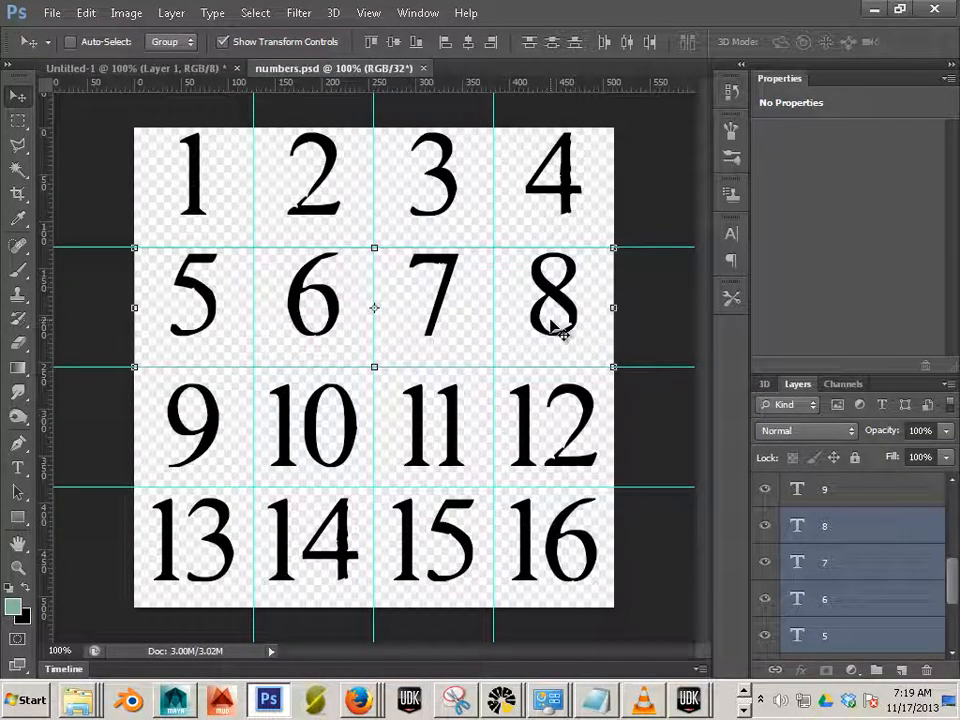
key("Down")
key("Down")
key("Down")
key("Down")
key("Down")
key("Down")
key("Down")
key("Down")
key("Down")
key("Down")
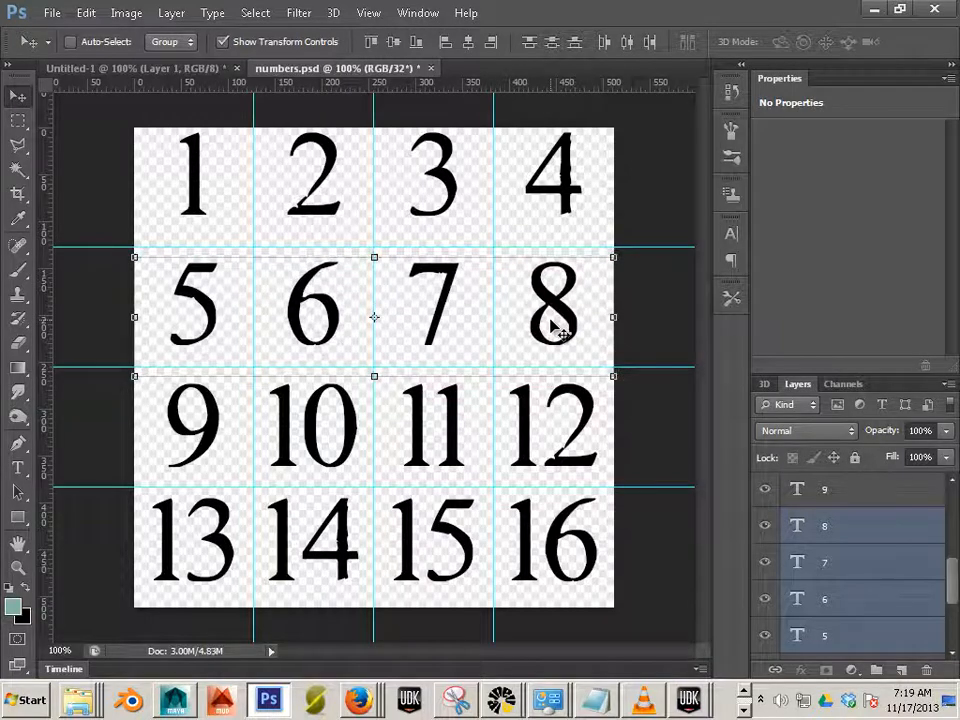
key("Down")
key("Down")
key("Down")
key("Down")
key("Down")
key("Down")
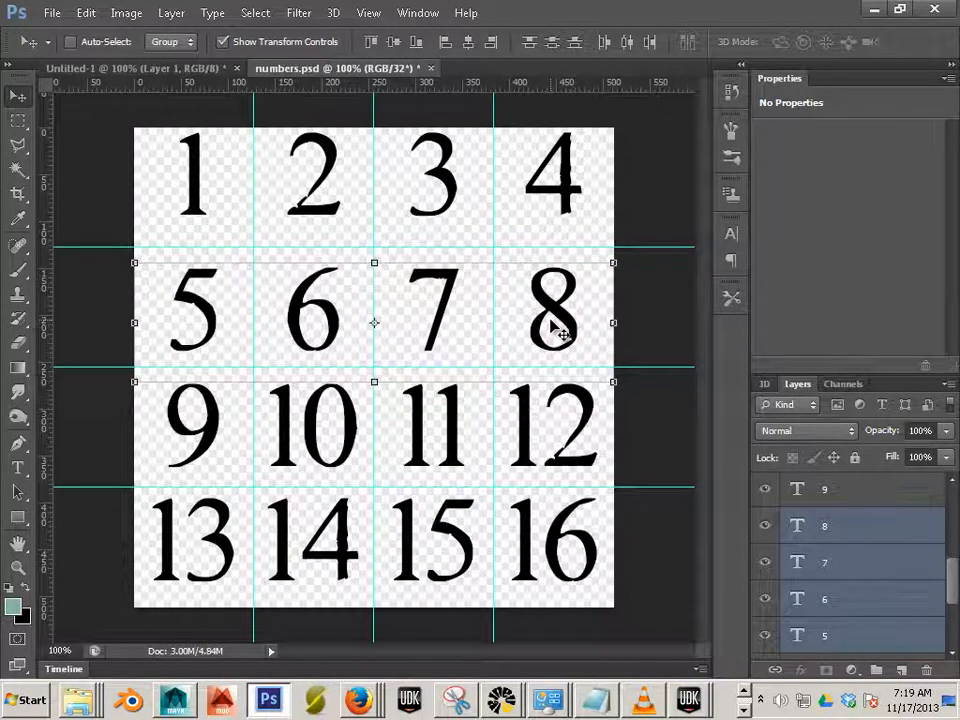
Step: Select the number layers 1 to 4 and nudge them down about 10 px within the grid's first row
scroll(944, 594, "down", 3)
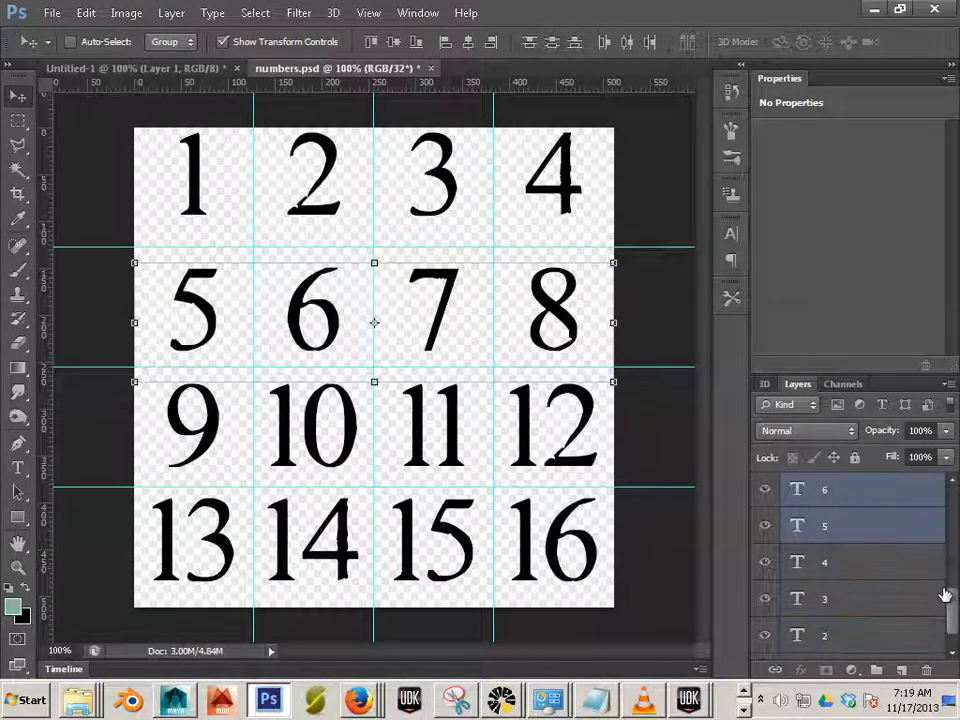
left_click(876, 568)
scroll(870, 610, "down", 1)
left_click(854, 645, "shift")
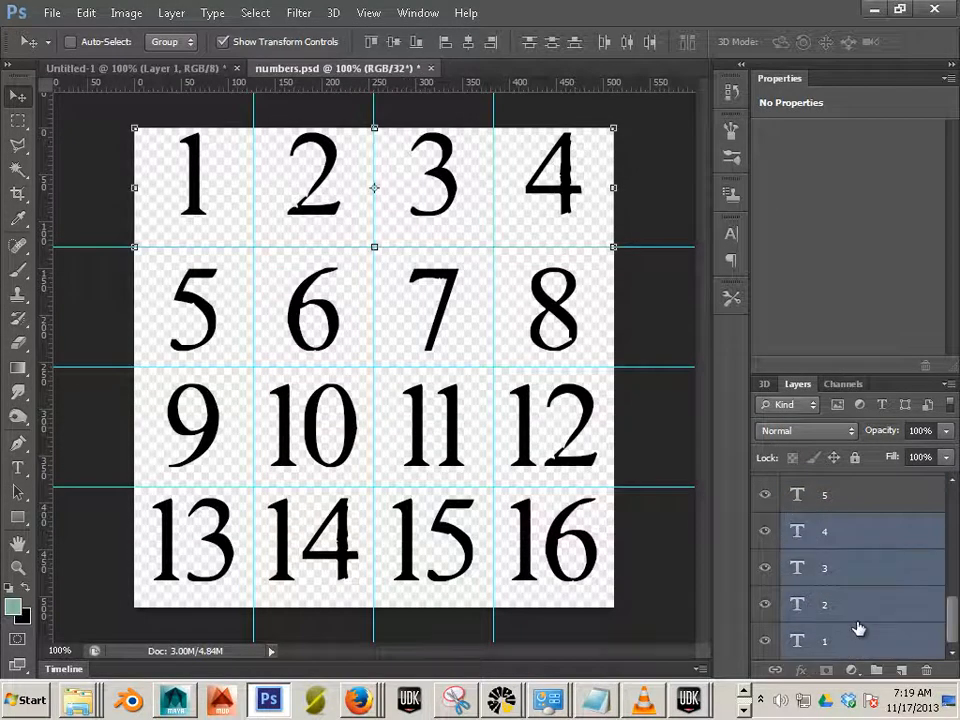
key("Down")
key("Down")
key("Down")
key("Down")
key("Down")
key("Down")
key("Down")
key("Down")
key("Down")
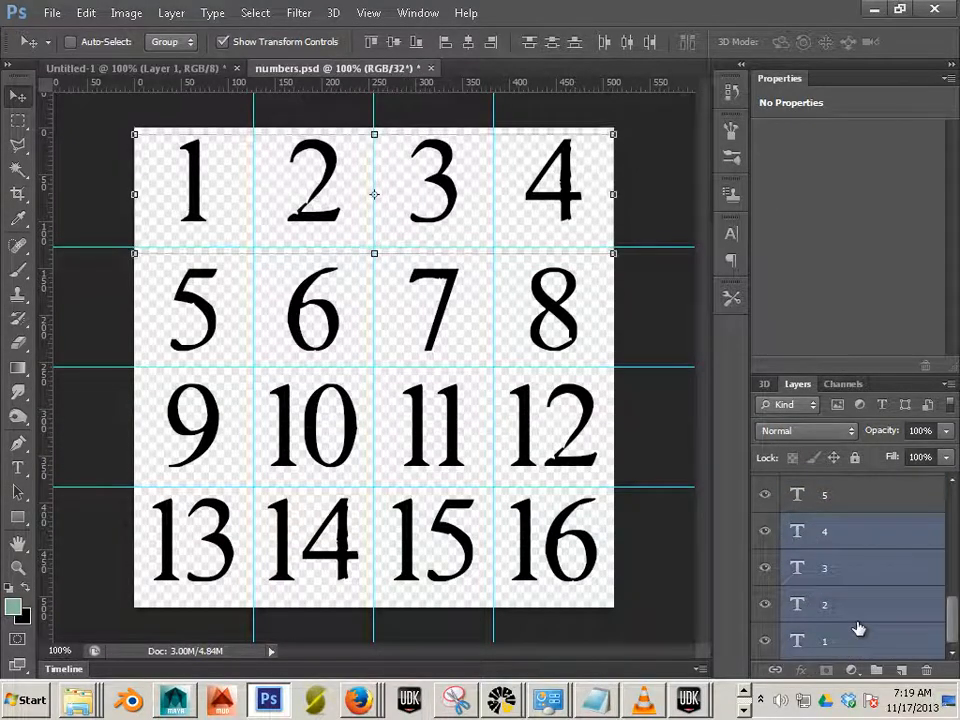
key("Down")
key("Down")
key("Up")
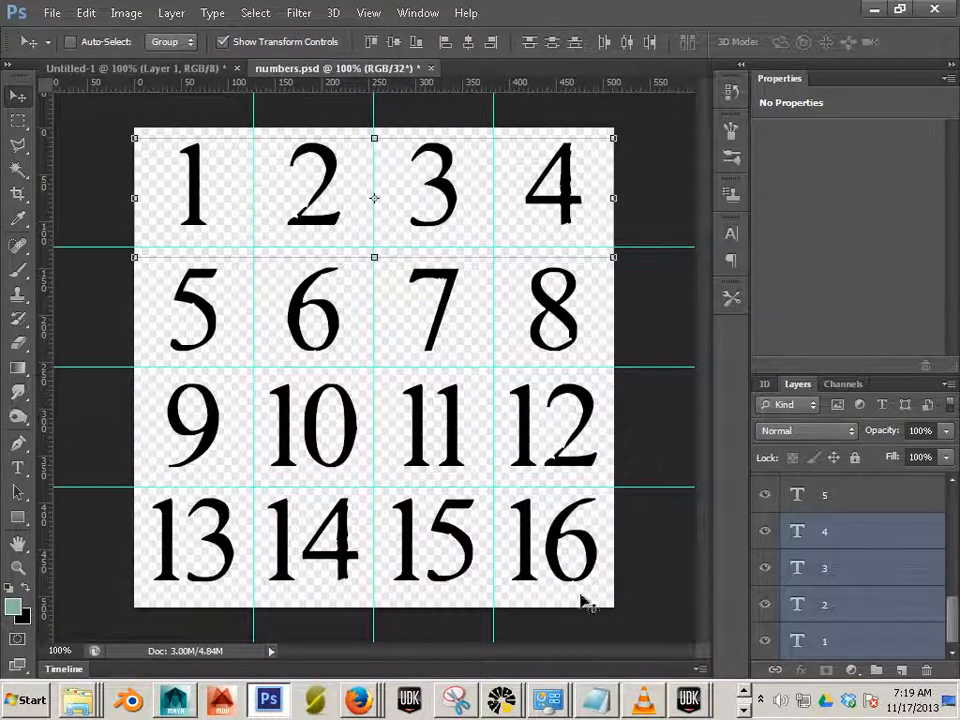
Step: Select the number layers 13 to 16 and nudge them down about 7 px within the grid's last row
scroll(910, 590, "up", 5)
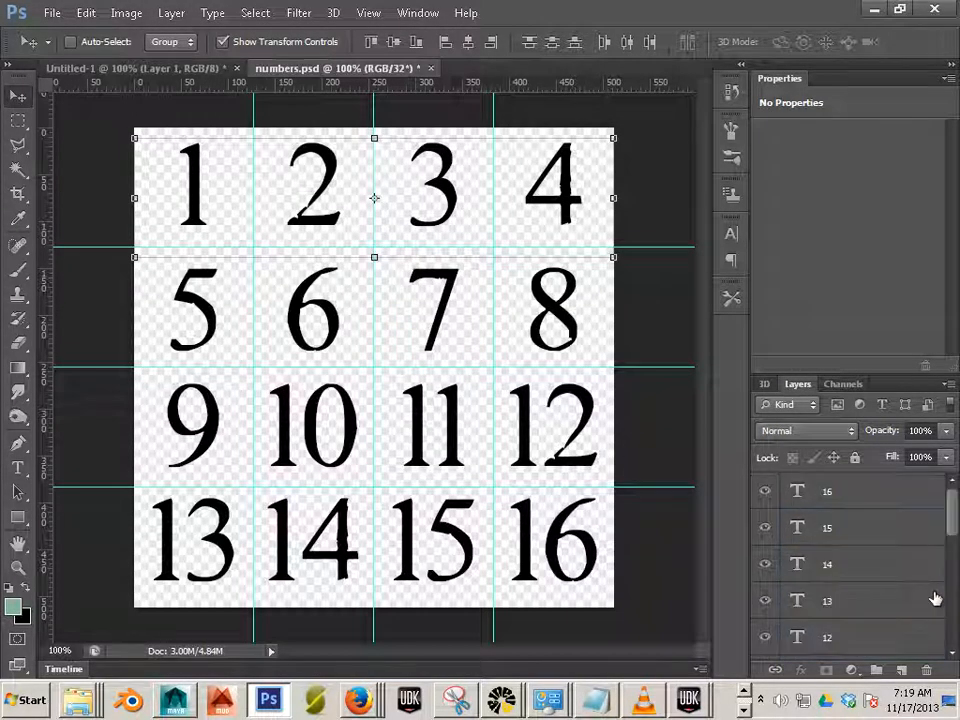
left_click(876, 590)
left_click(871, 502, "shift")
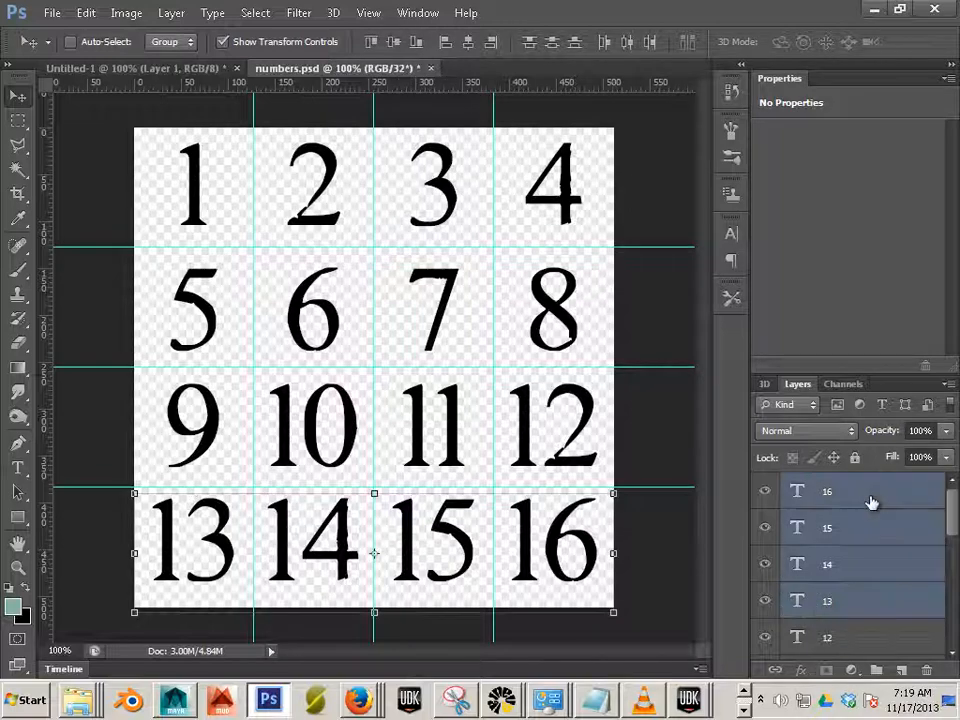
key("Down")
key("Down")
key("Down")
key("Down")
key("Down")
key("Down")
key("Down")
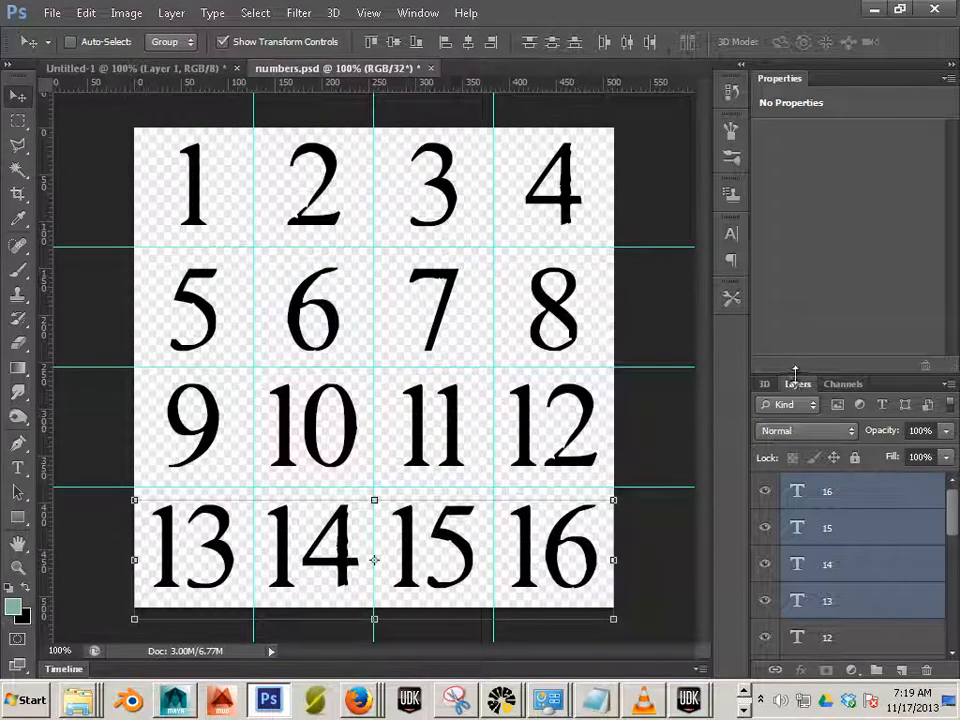
Step: Select all sixteen number layers and combine them into one layer group
left_click(842, 385)
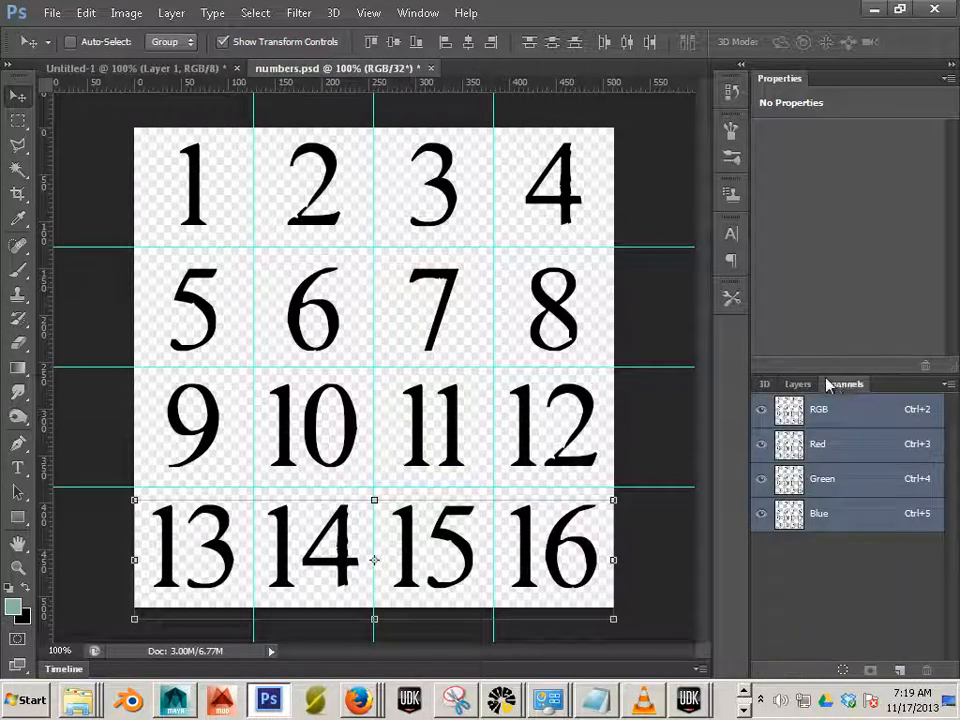
left_click(796, 384)
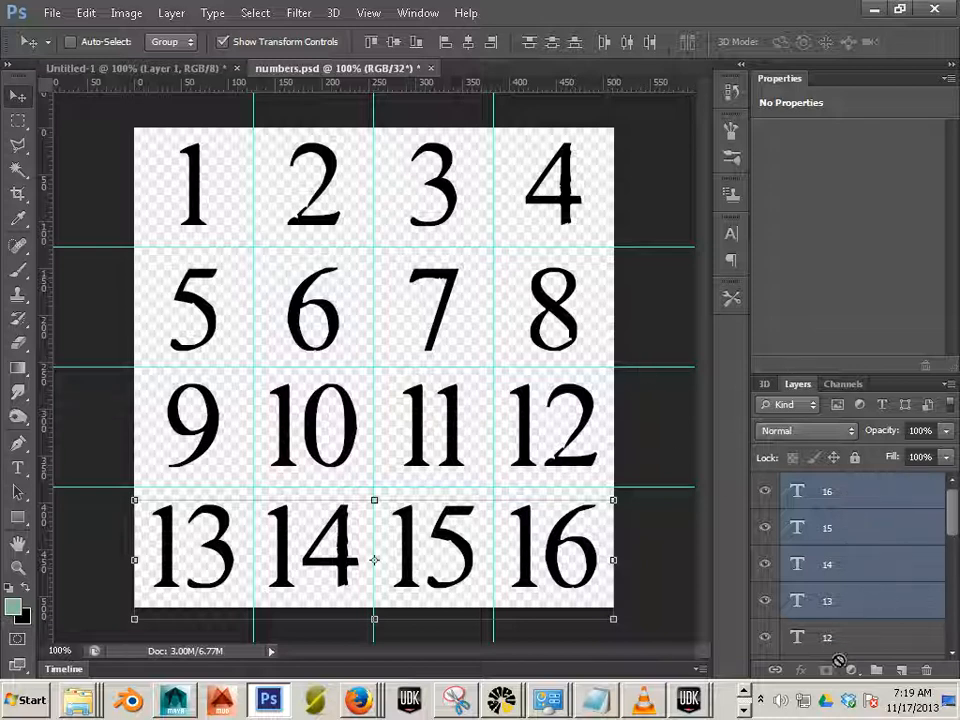
left_click(18, 121)
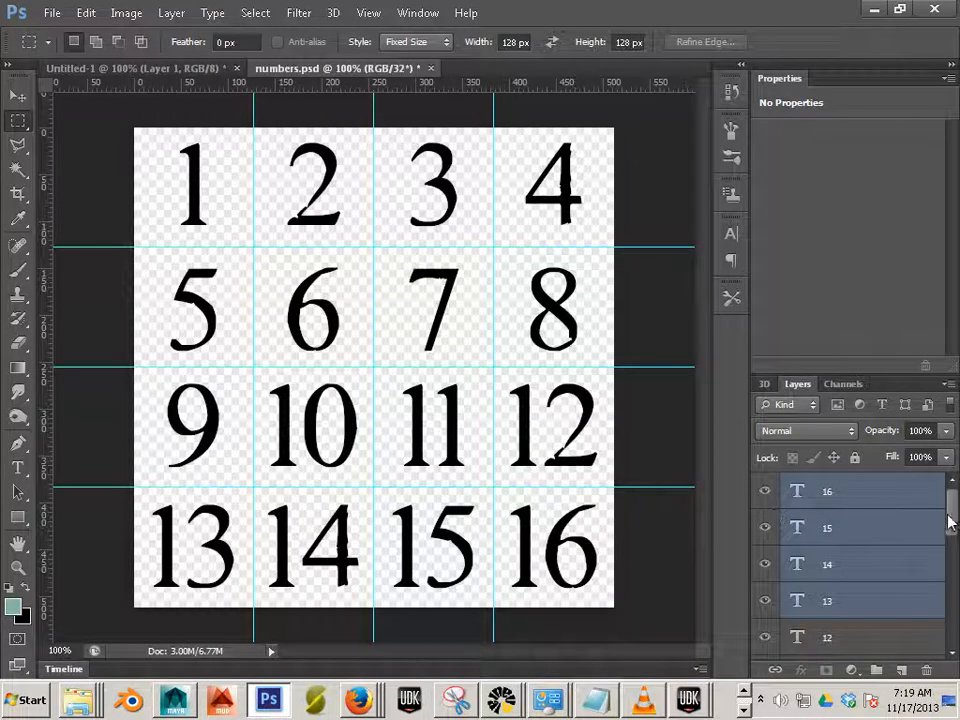
left_click_drag(952, 521, 949, 508)
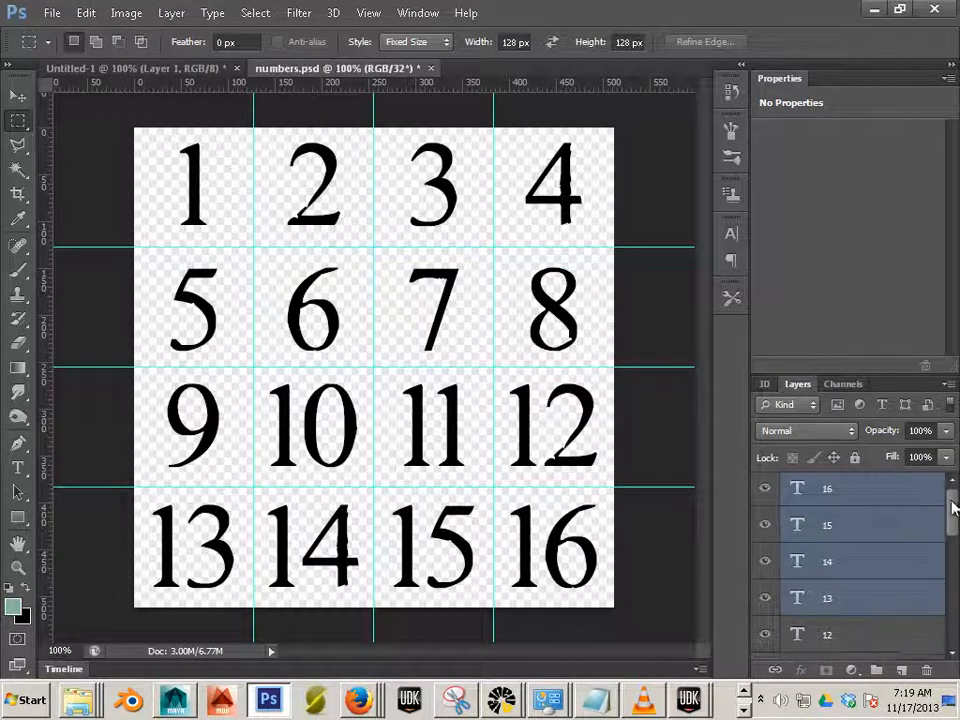
left_click(880, 509)
scroll(884, 582, "down", 5)
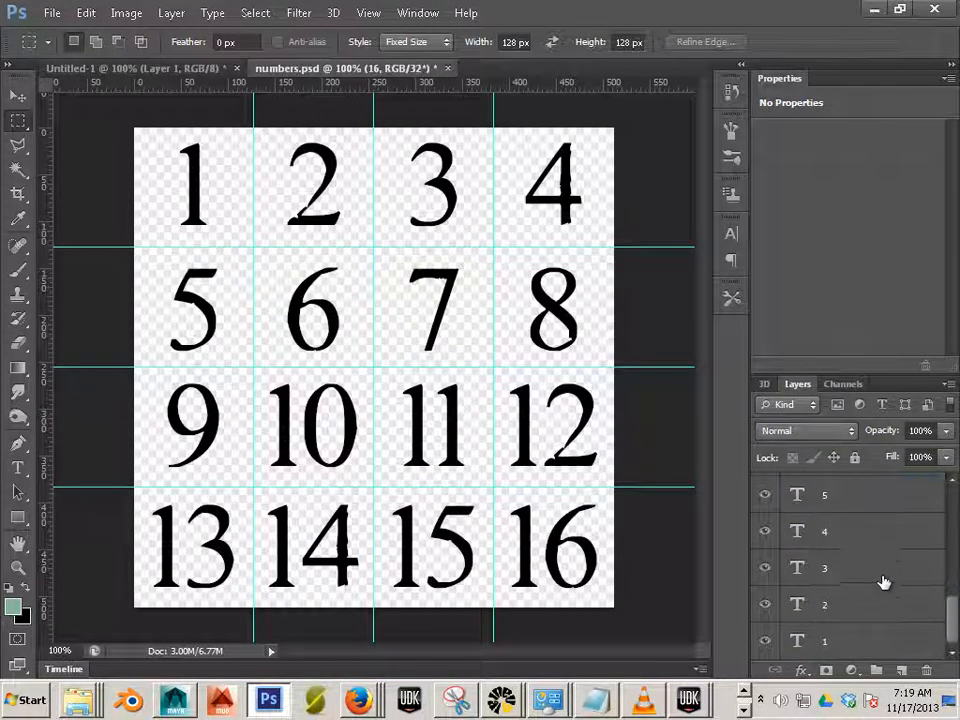
left_click(866, 638, "shift")
left_click(171, 14)
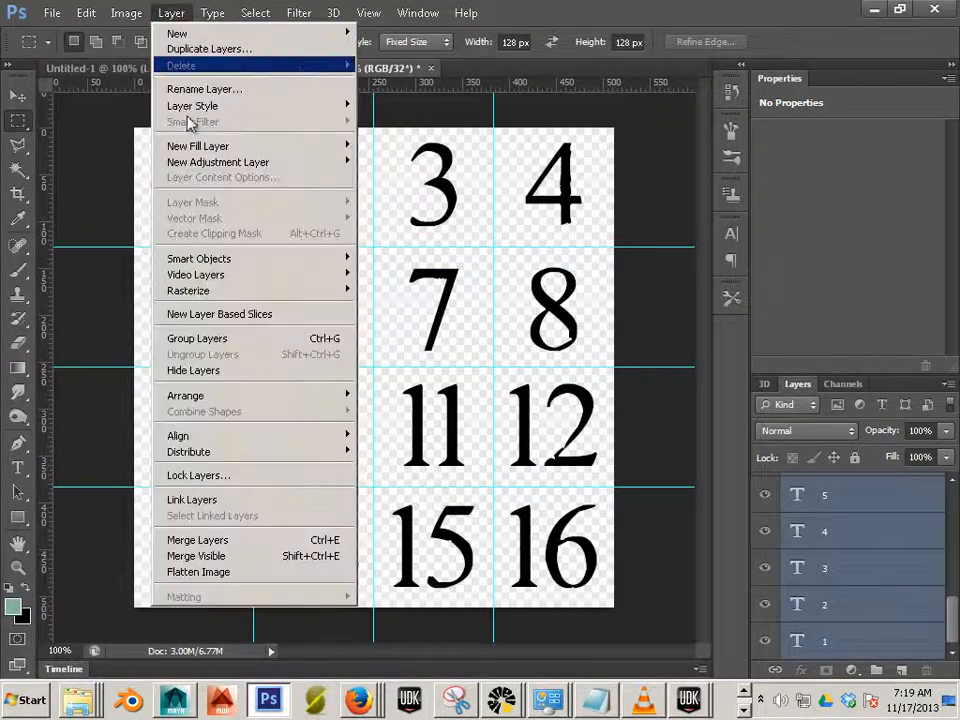
left_click(239, 338)
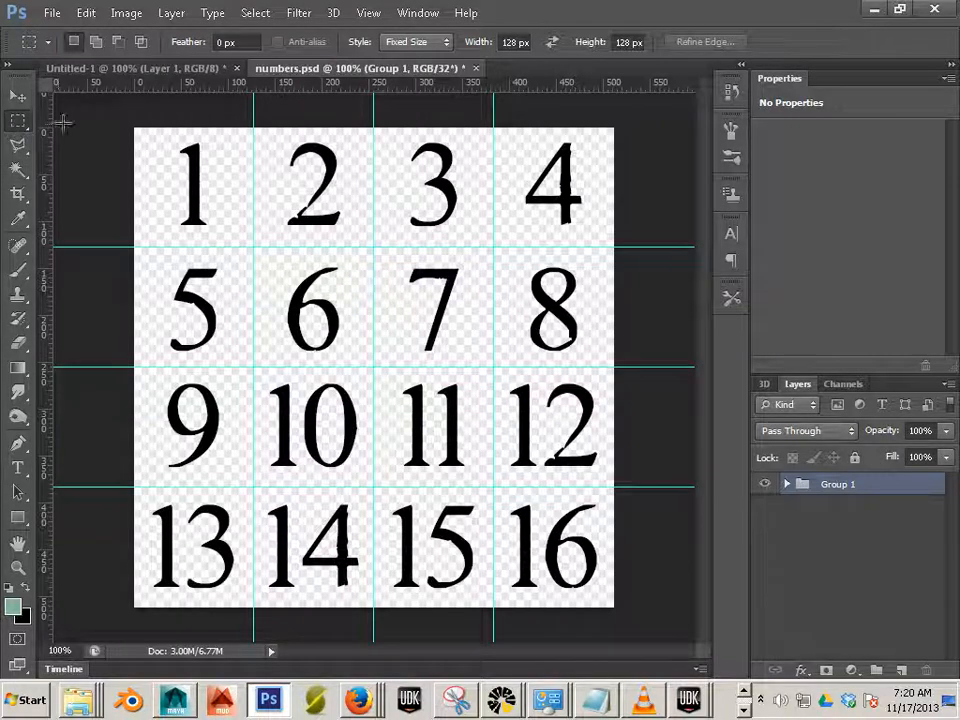
Step: Set the rectangular marquee's style to Normal and select the whole canvas
left_click_drag(97, 110, 521, 424)
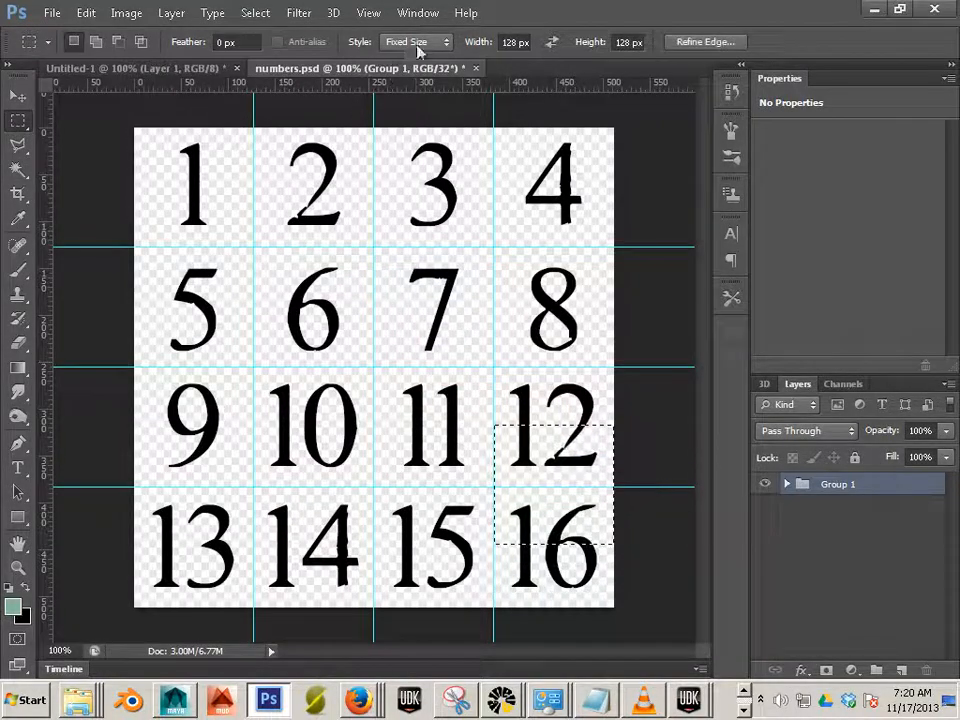
left_click(418, 45)
left_click(418, 62)
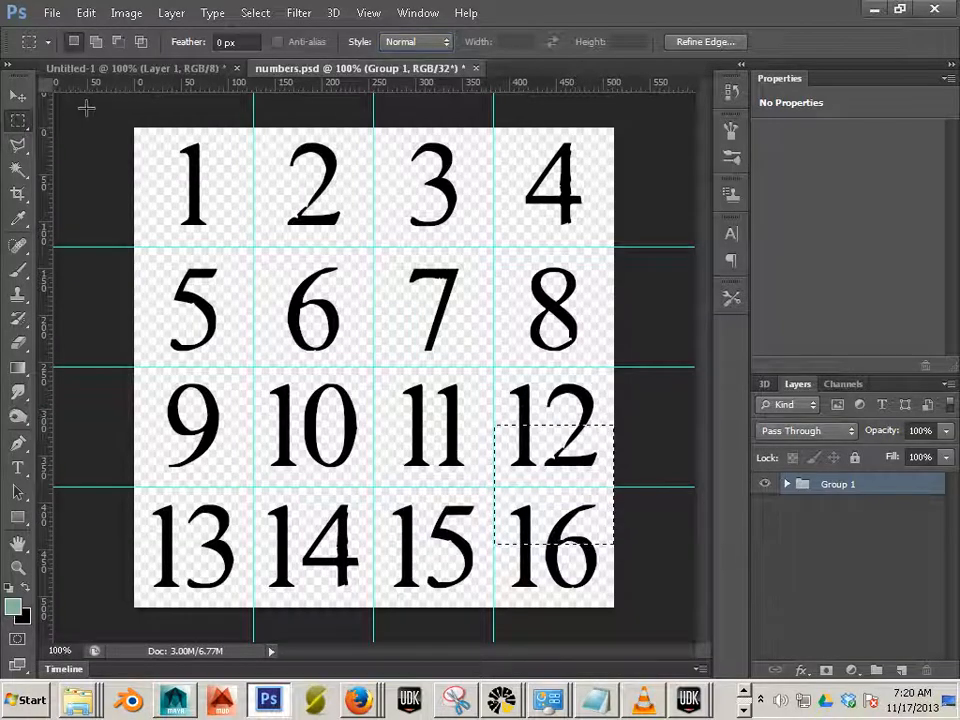
left_click_drag(134, 128, 674, 662)
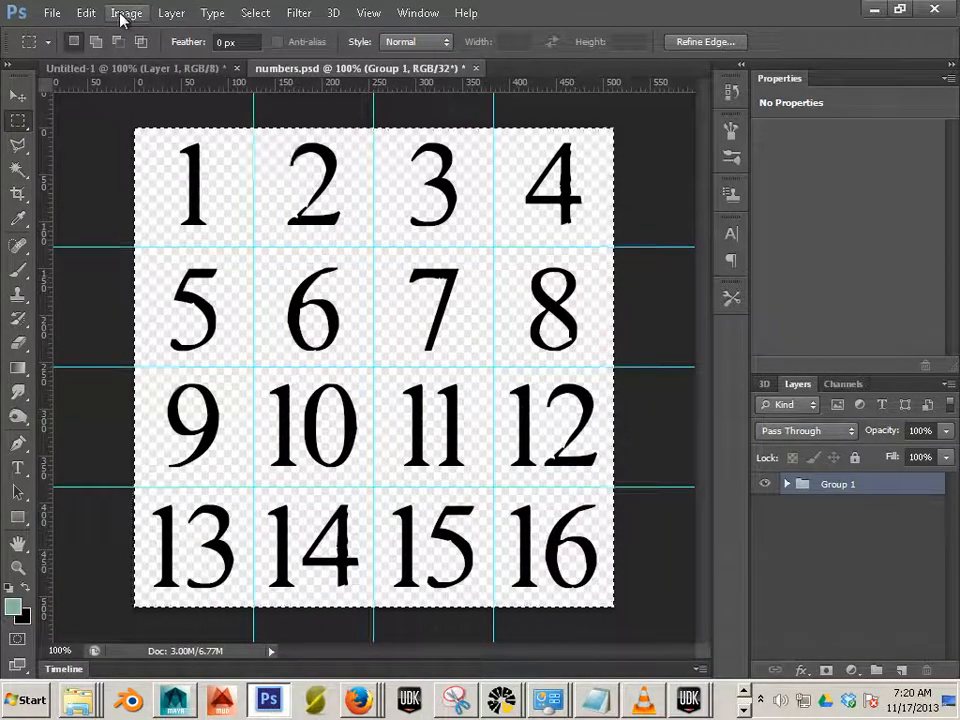
Step: Copy the selected numbers merged and paste them as a new layer above the group
left_click(86, 13)
left_click(115, 145)
left_click(86, 13)
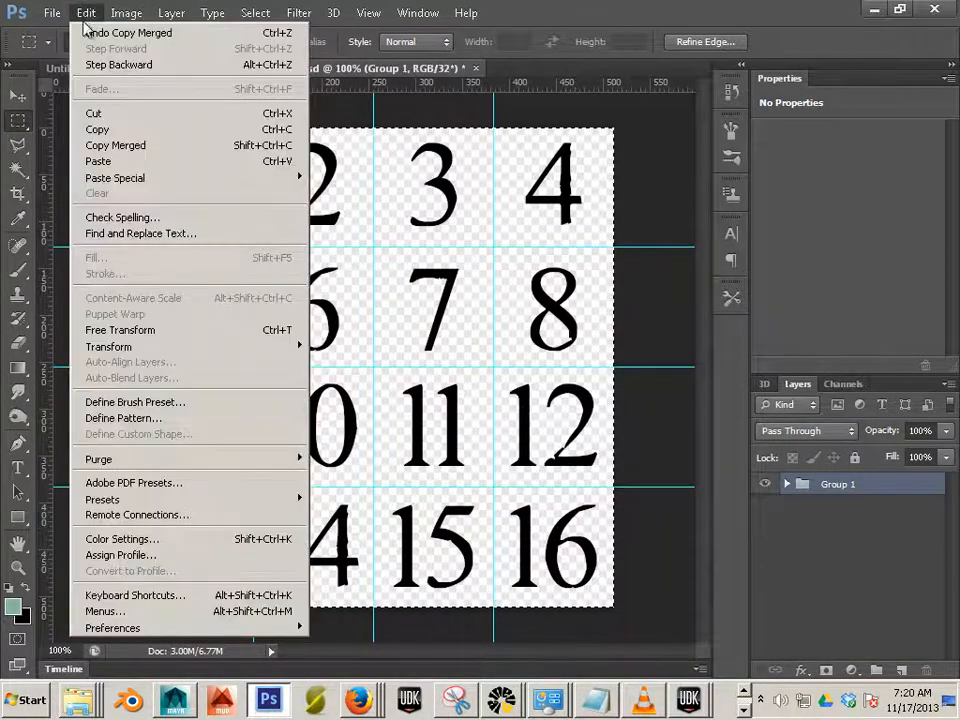
left_click(121, 163)
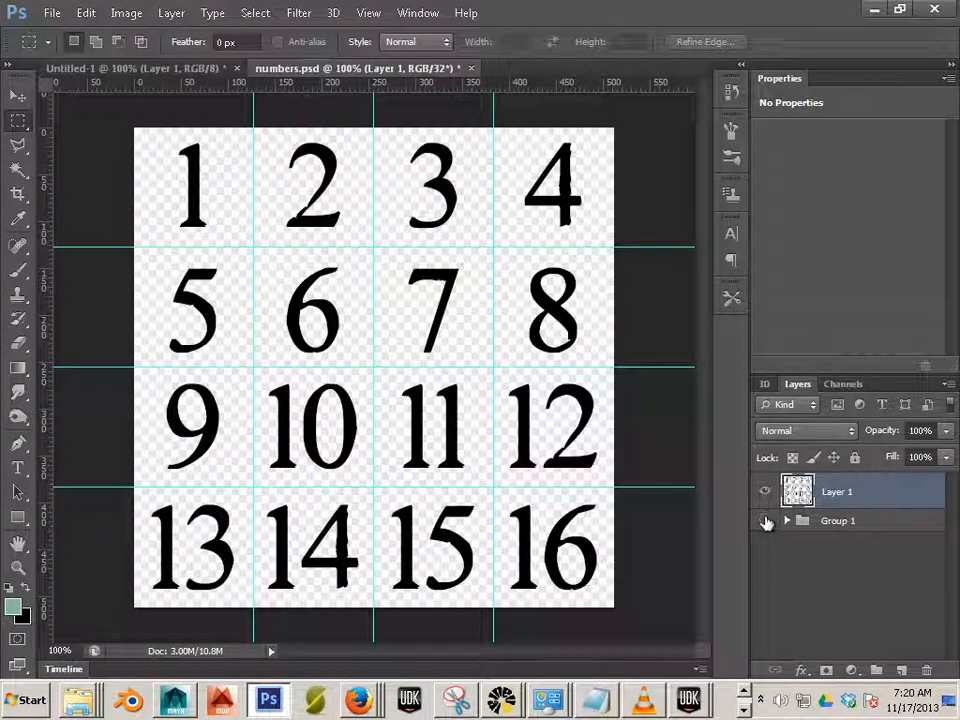
Step: Toggle Group 1's visibility to compare it with the merged number layer, leaving the group hidden
left_click(765, 521)
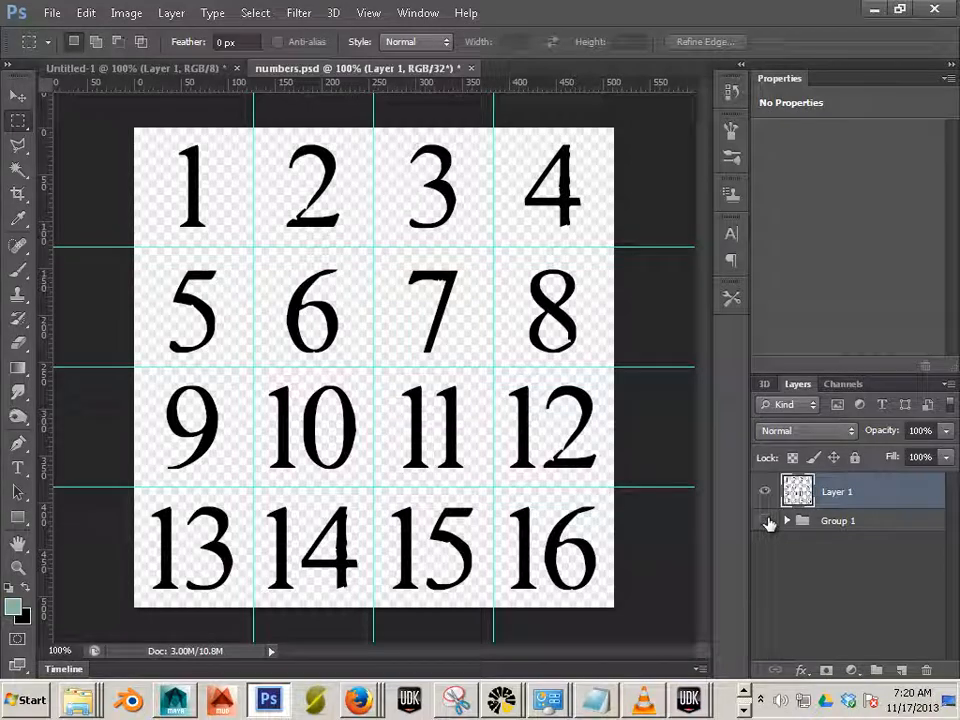
left_click(766, 522)
left_click(767, 523)
left_click(766, 522)
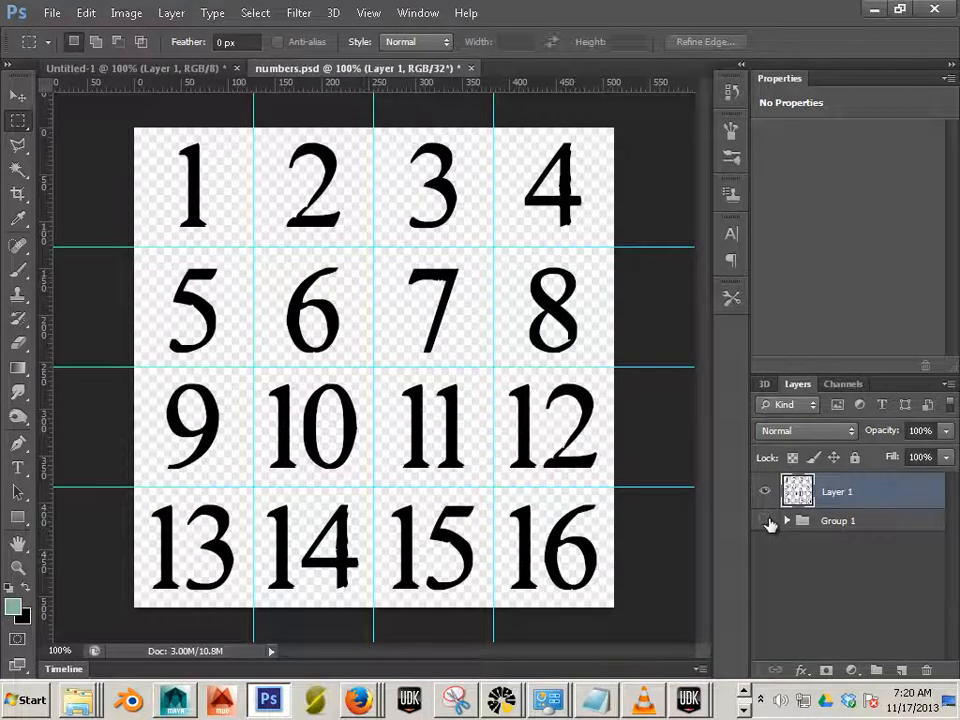
left_click(767, 522)
left_click(767, 522)
left_click(767, 522)
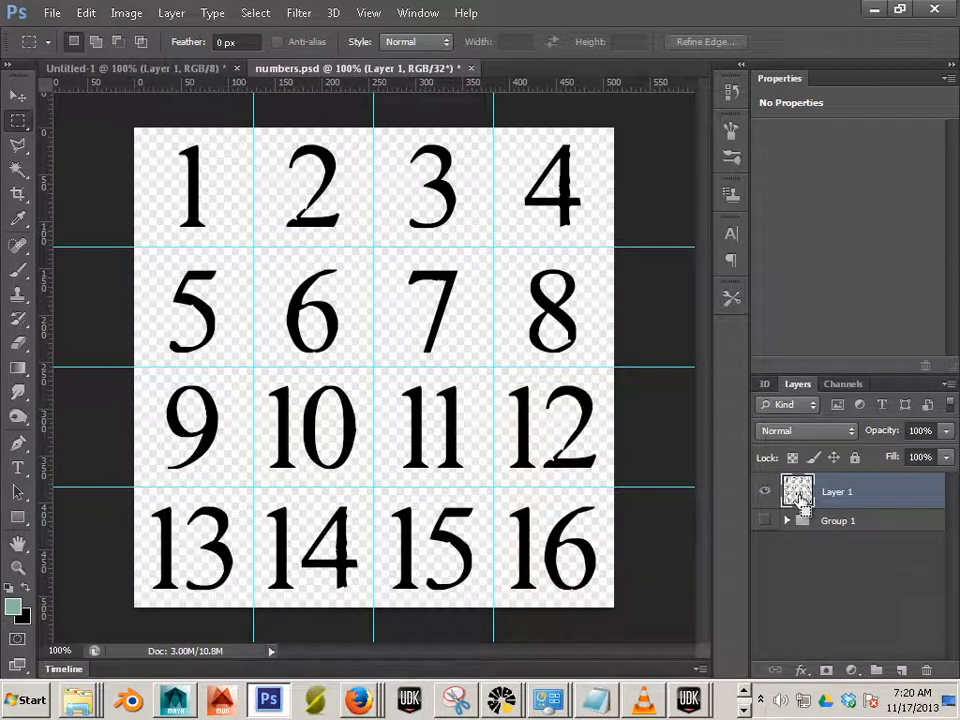
Step: Load the merged layer's number shapes as a selection and save it as the alpha channel Alpha 1, with colour indicating masked areas
left_click(803, 503, "ctrl")
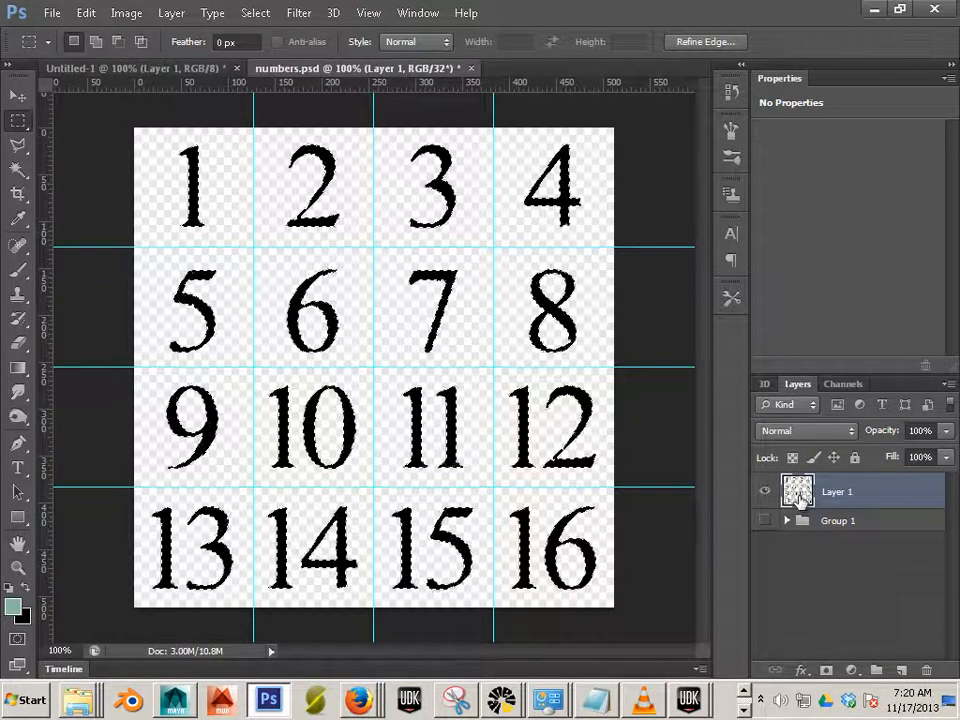
left_click(843, 385)
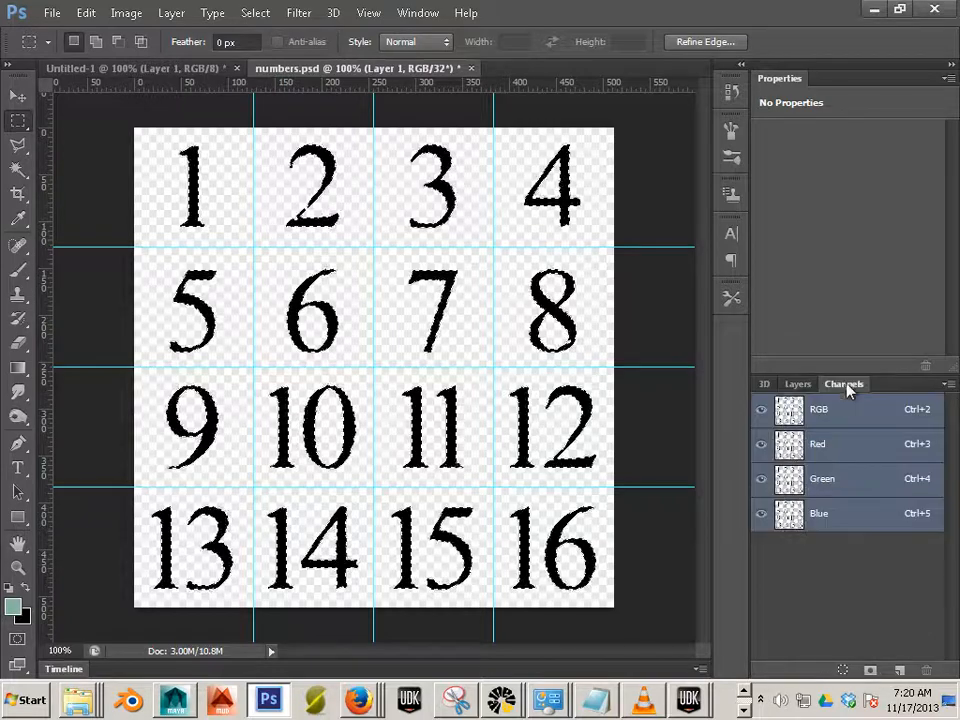
left_click(869, 672, "alt")
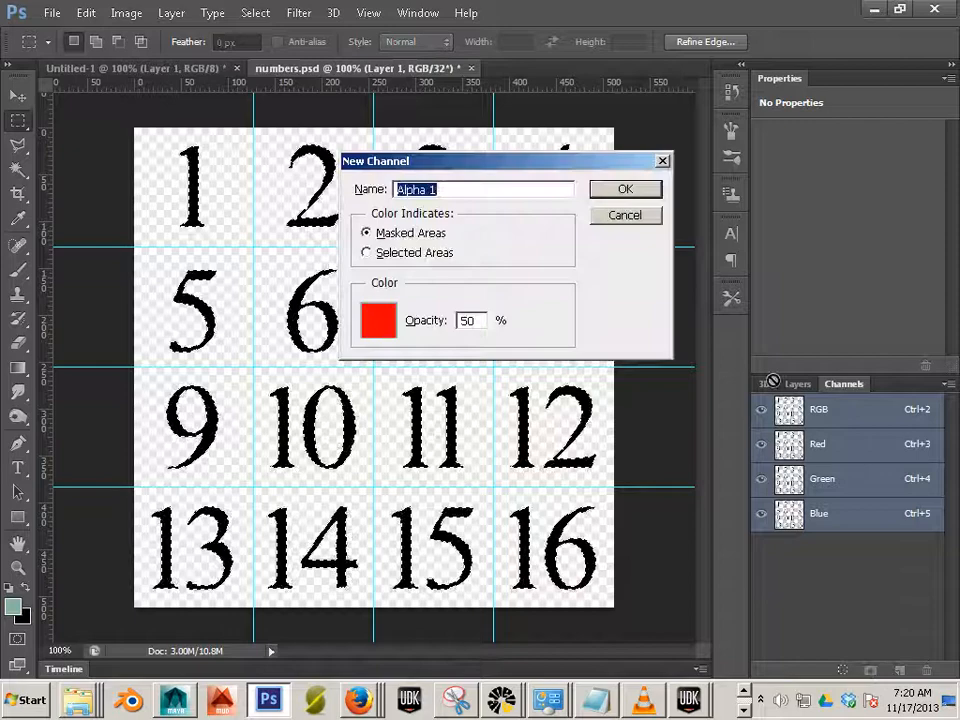
left_click(636, 189)
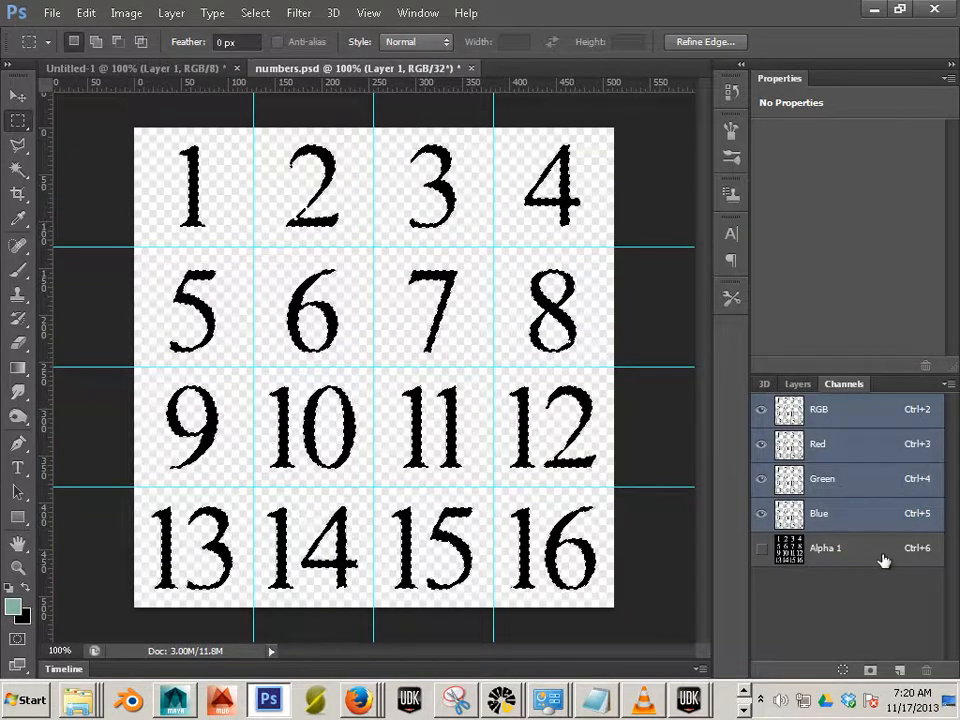
Step: Display only the Alpha 1 channel and clear the selection around the numbers
left_click(880, 558)
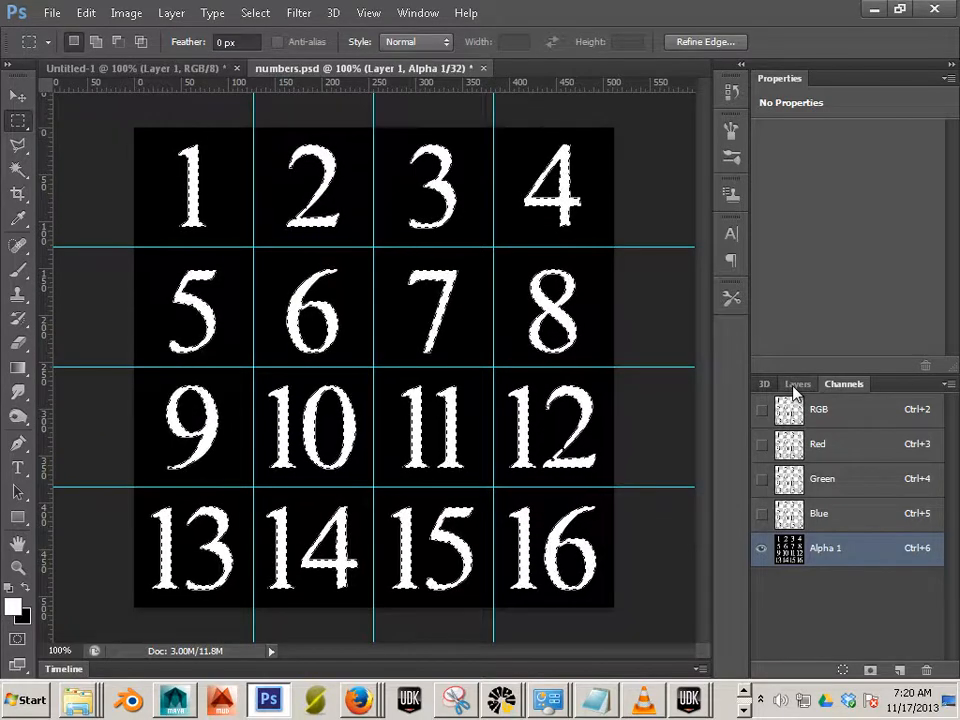
left_click(255, 13)
left_click(260, 47)
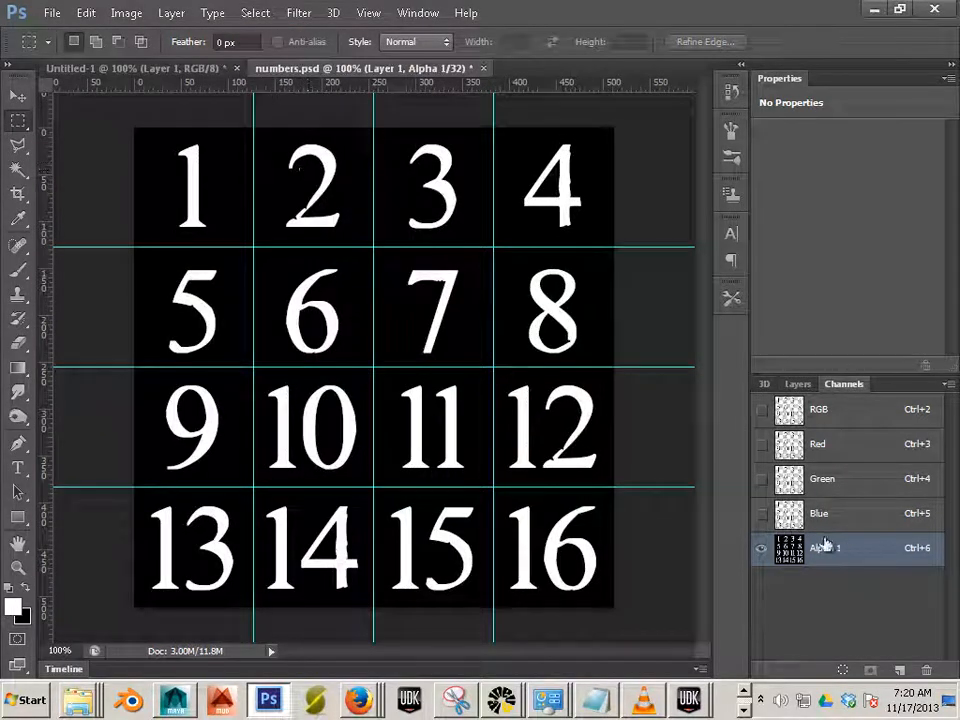
left_click(134, 18)
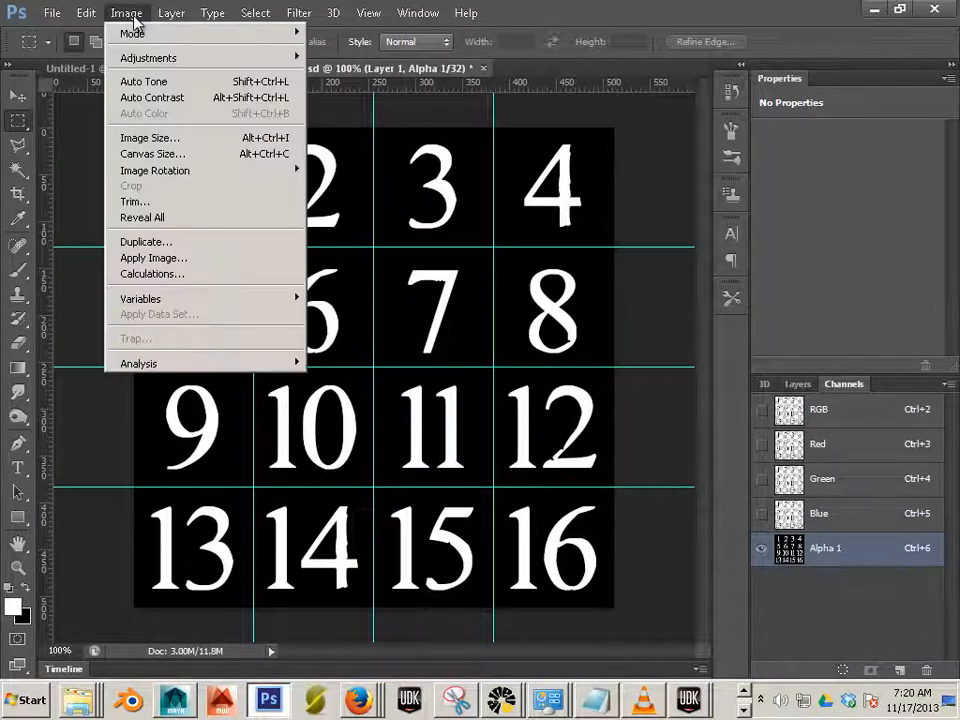
mouse_move(136, 58)
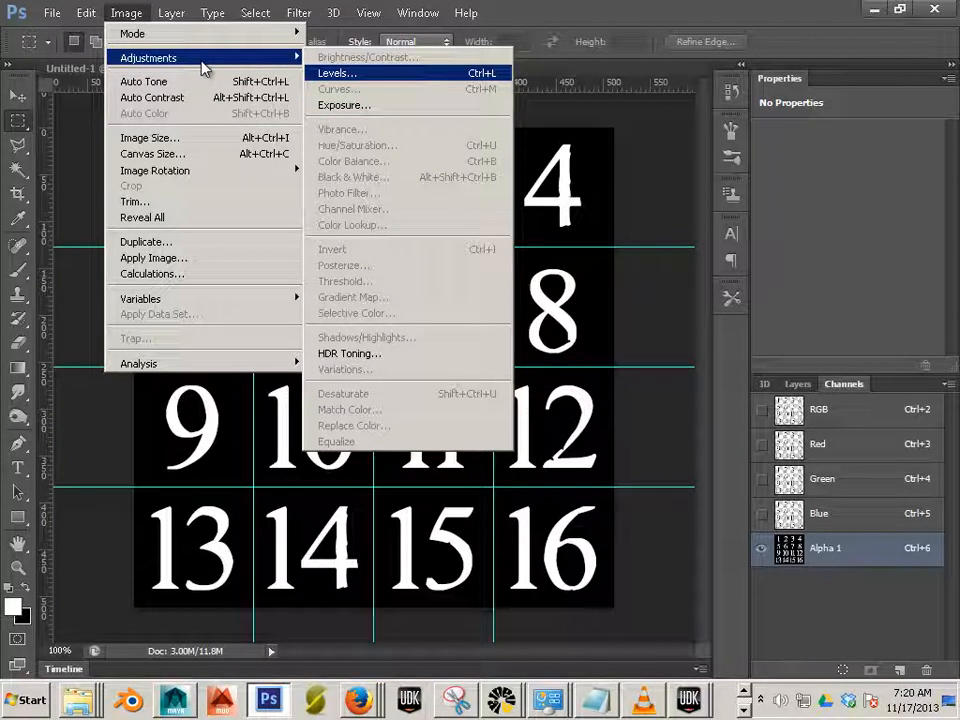
left_click(591, 70)
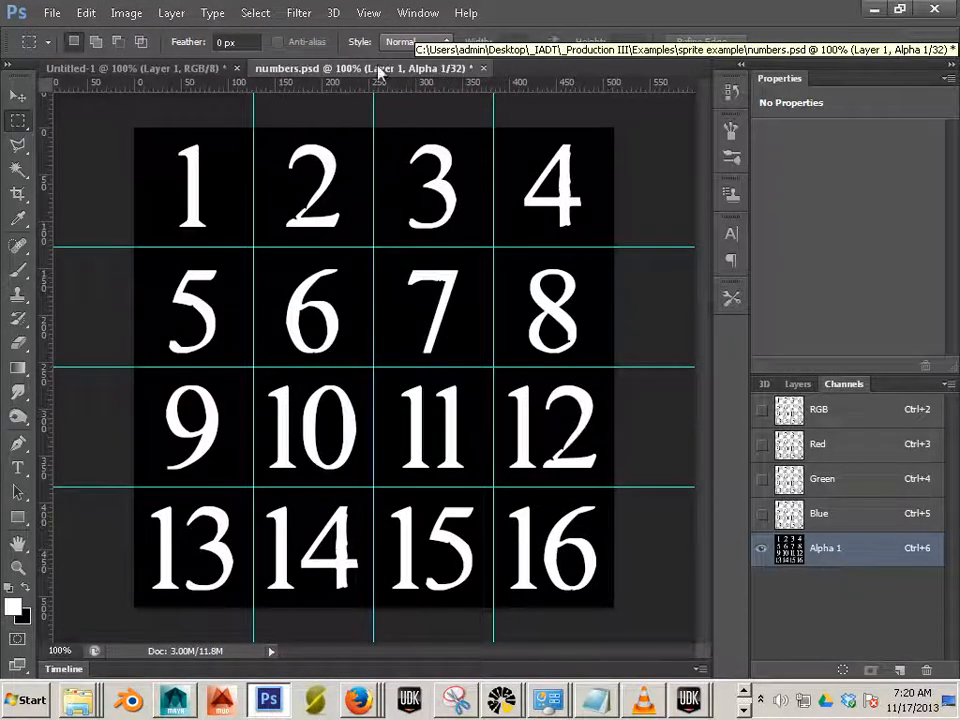
Step: Convert the numbers document to 8 bits per channel without merging its layers
left_click(119, 15)
mouse_move(122, 35)
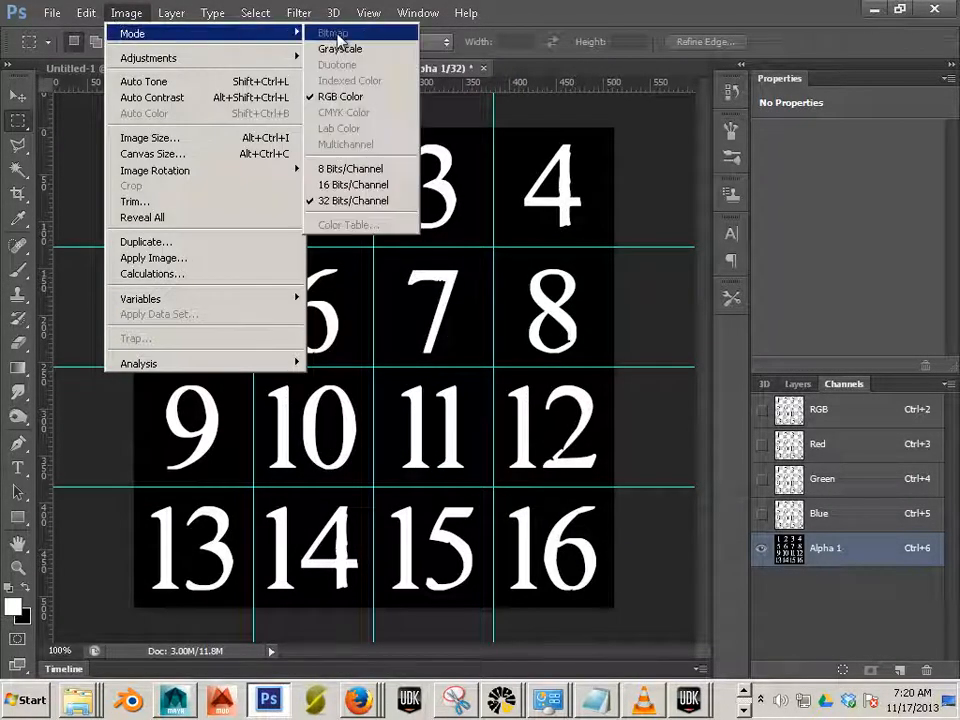
left_click(346, 171)
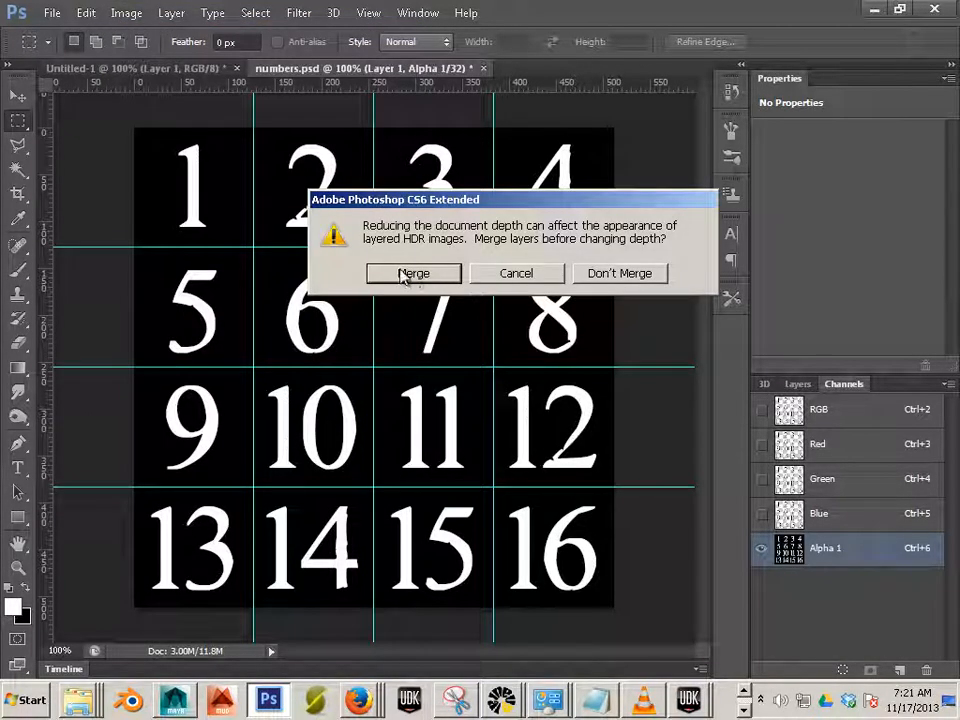
left_click(600, 272)
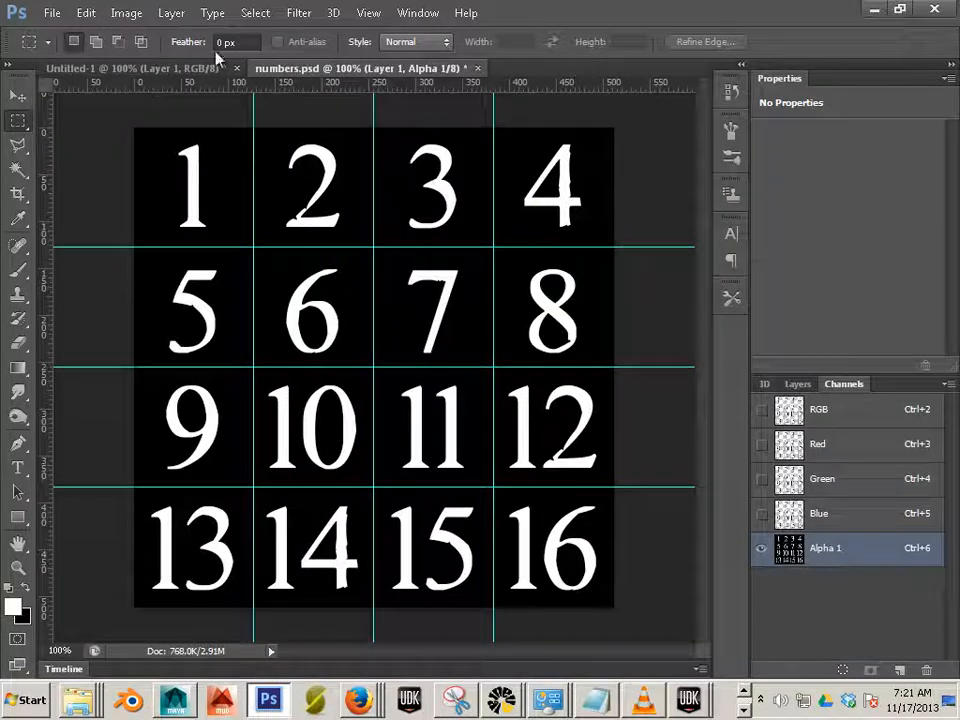
Step: Invert the Alpha 1 channel, and return to Layer 1 in the layer stack
left_click(125, 13)
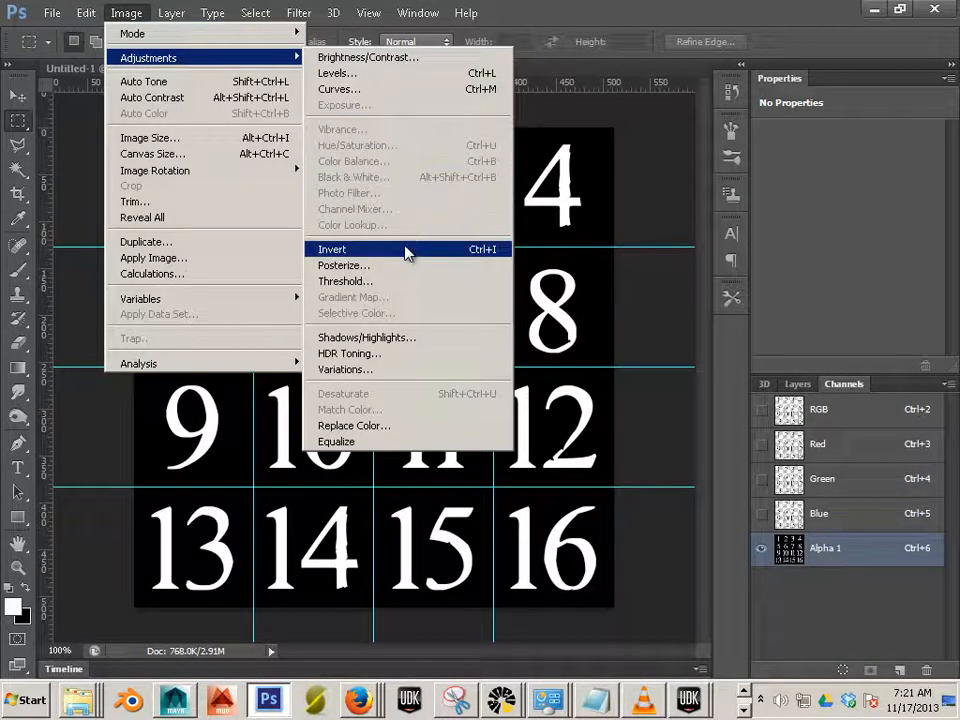
left_click(407, 250)
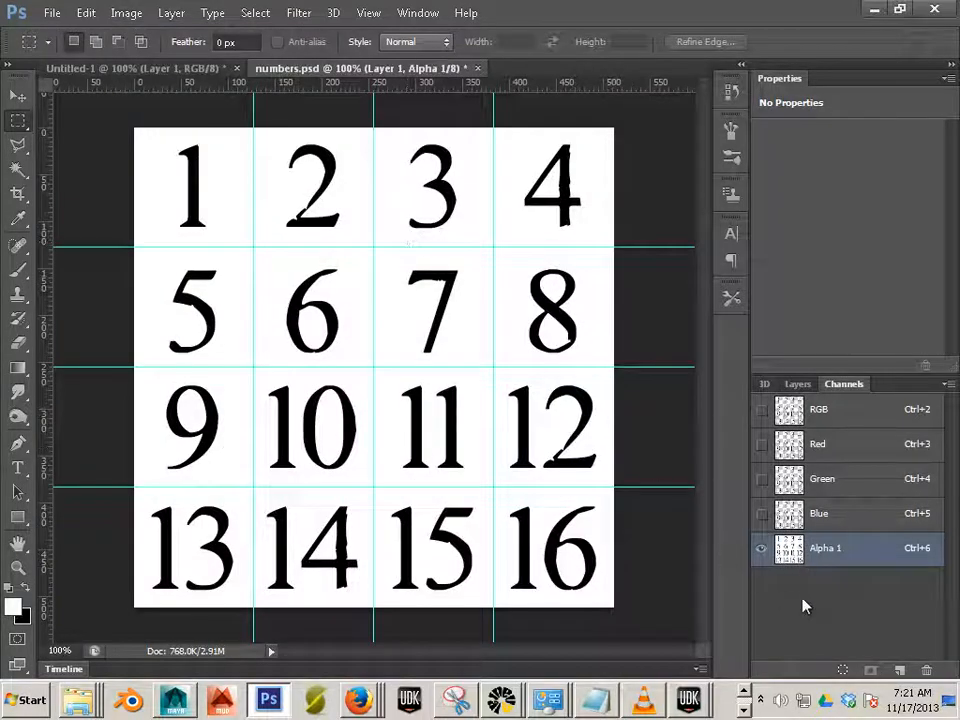
left_click(798, 384)
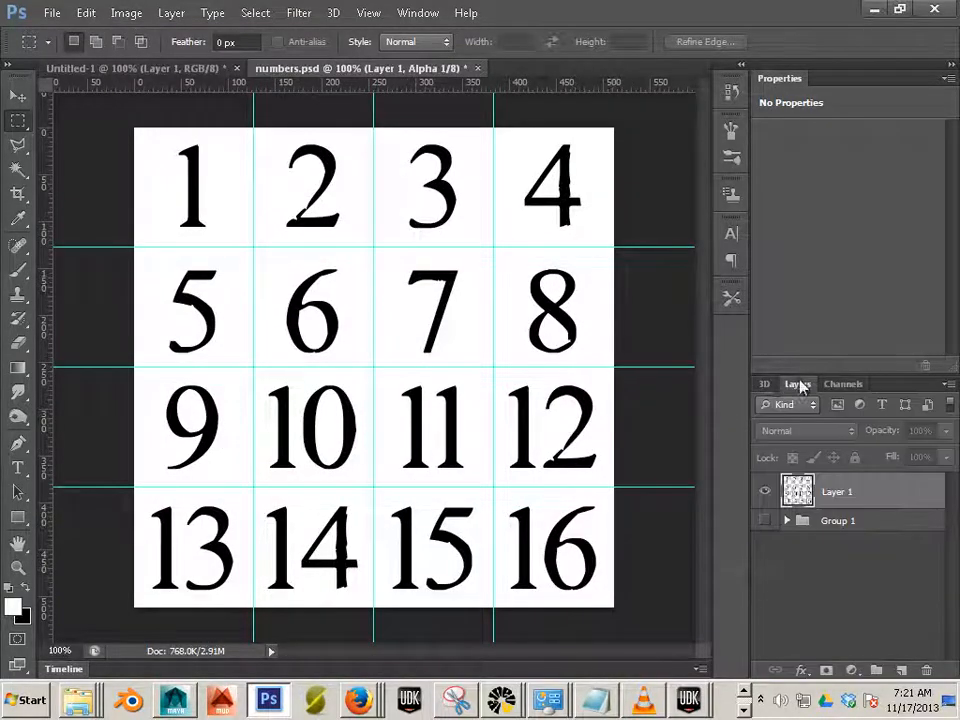
left_click(866, 493)
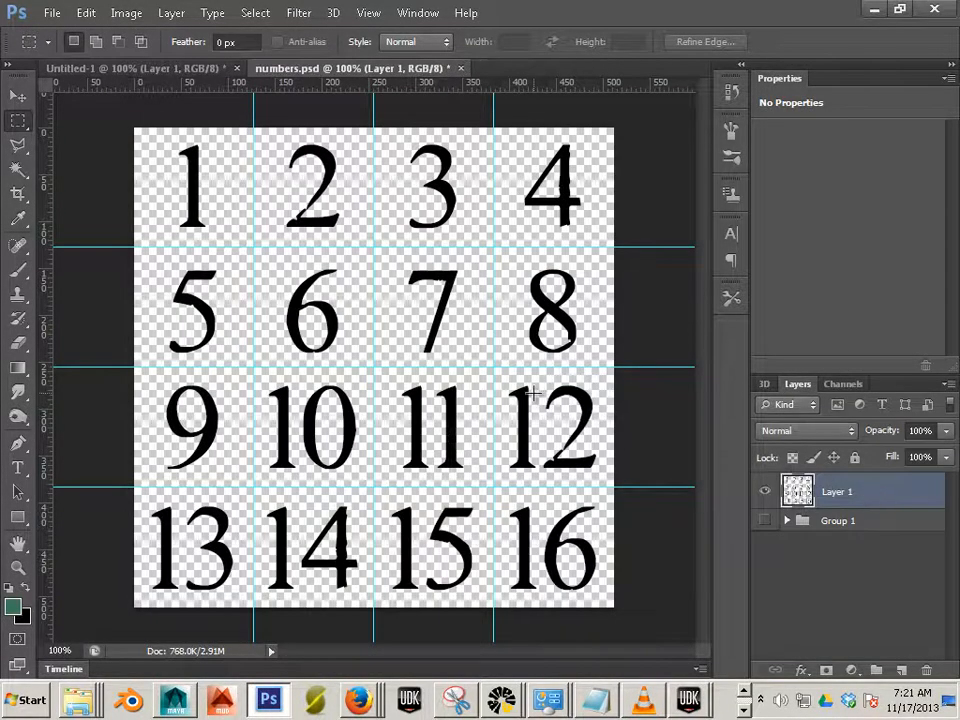
Step: Start saving the document under a new file, choosing Targa as the format
left_click(48, 13)
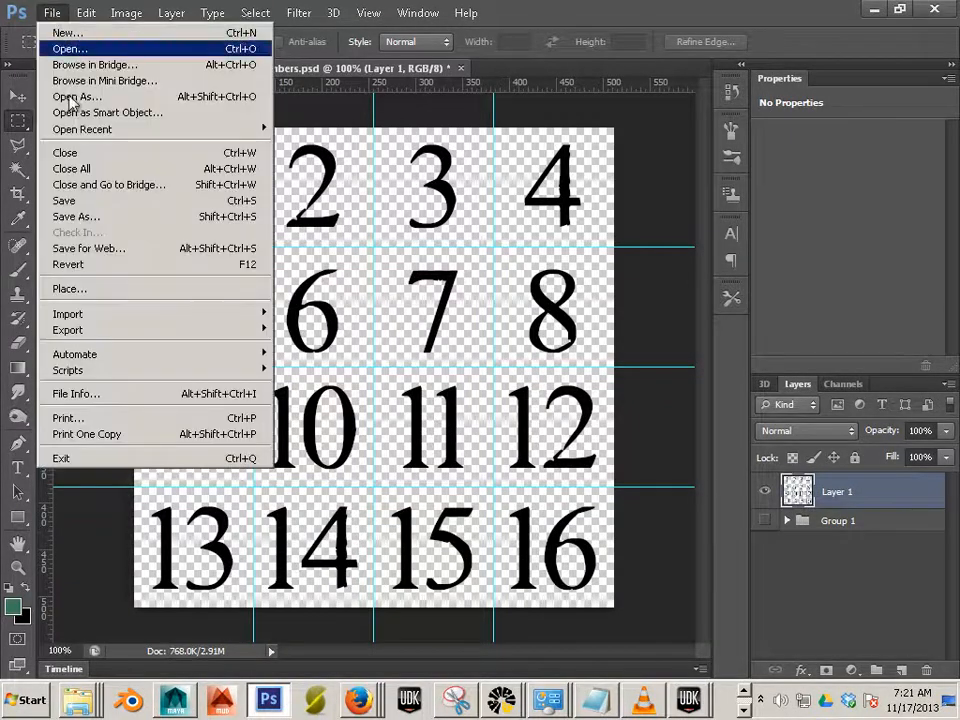
left_click(99, 217)
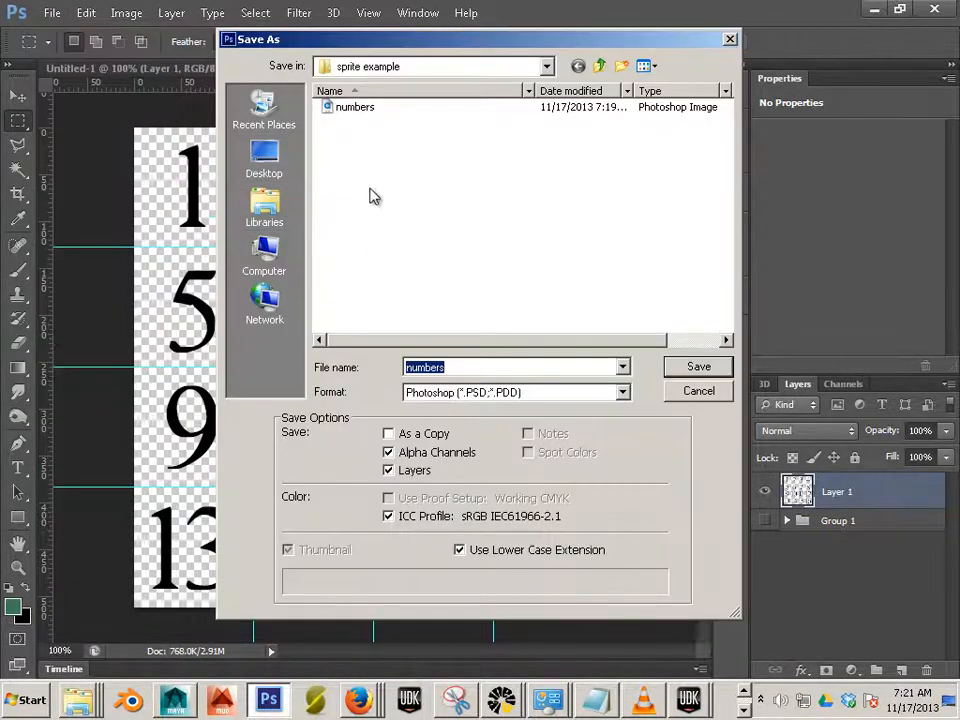
left_click(486, 396)
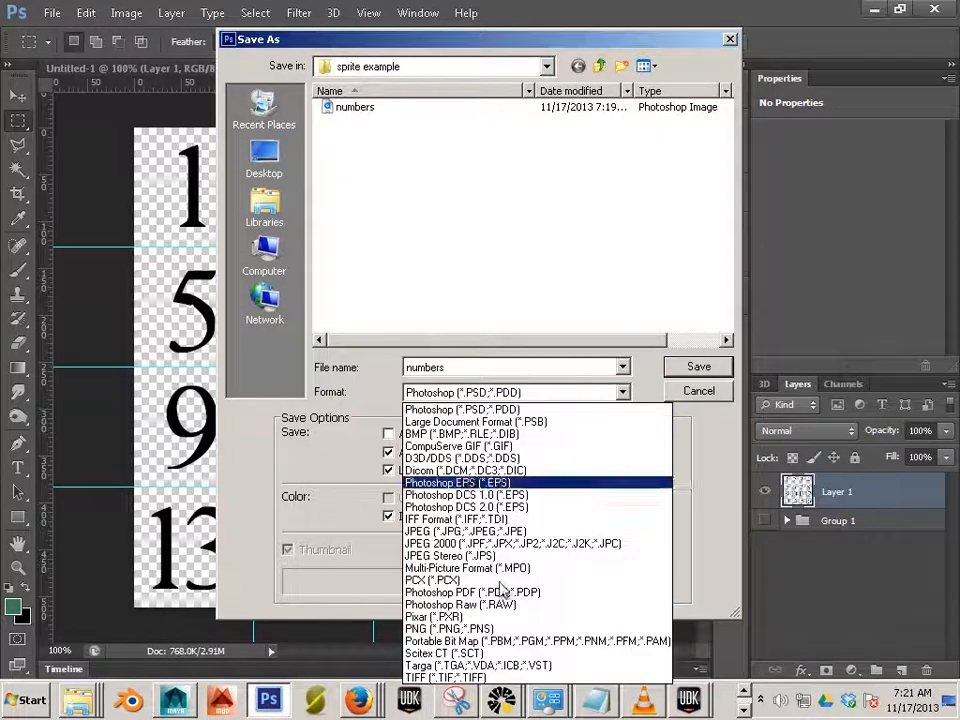
left_click(505, 666)
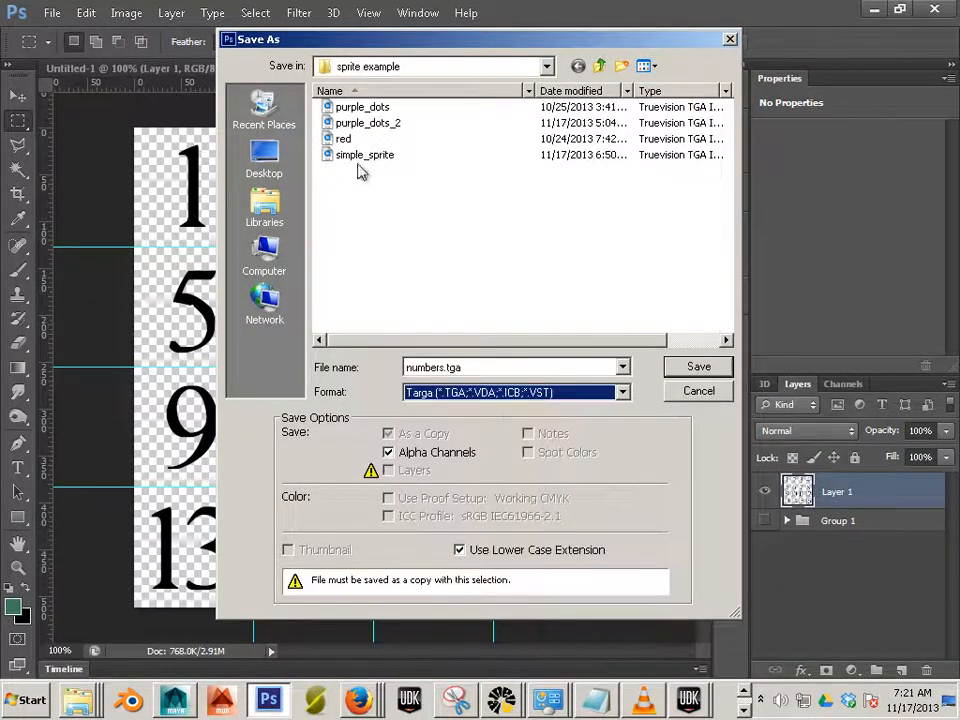
Step: Name the Targa file sequence_sprite, basing it on the simple_sprite name, and save it at 32 bits/pixel
left_click(358, 158)
double_click(418, 367)
left_click(432, 367)
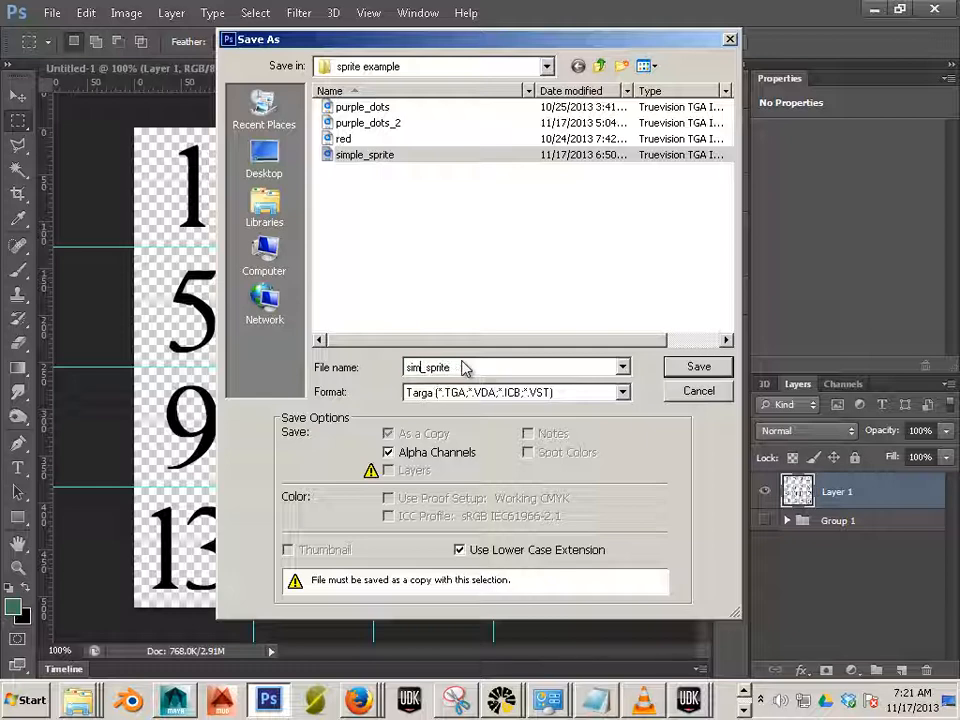
key("BackSpace")
key("BackSpace")
key("BackSpace")
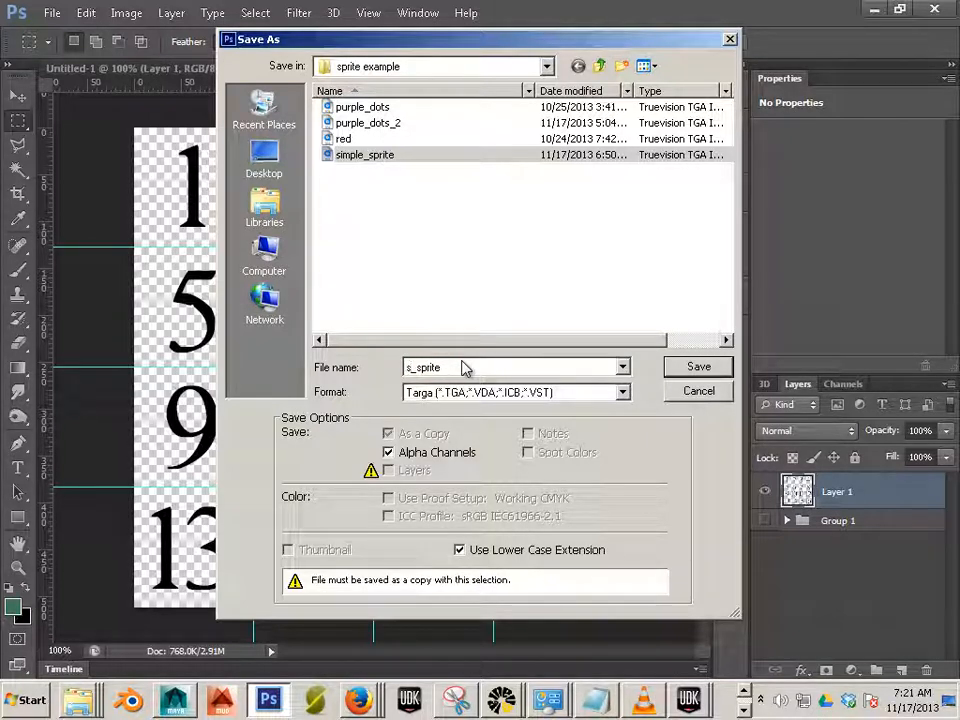
type("sequence")
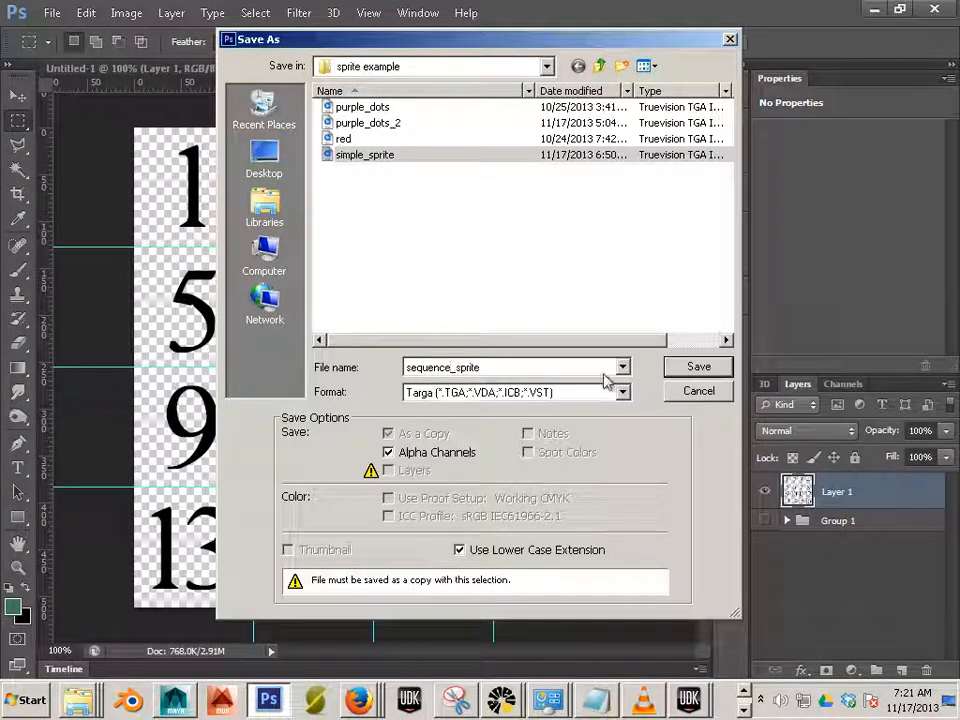
left_click(697, 369)
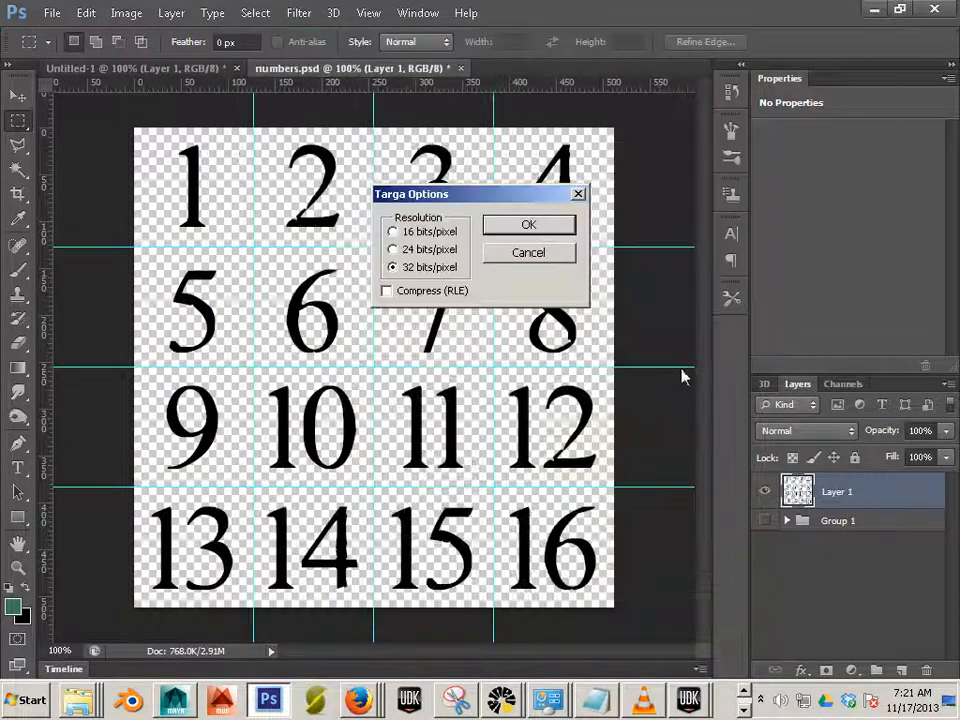
left_click(527, 224)
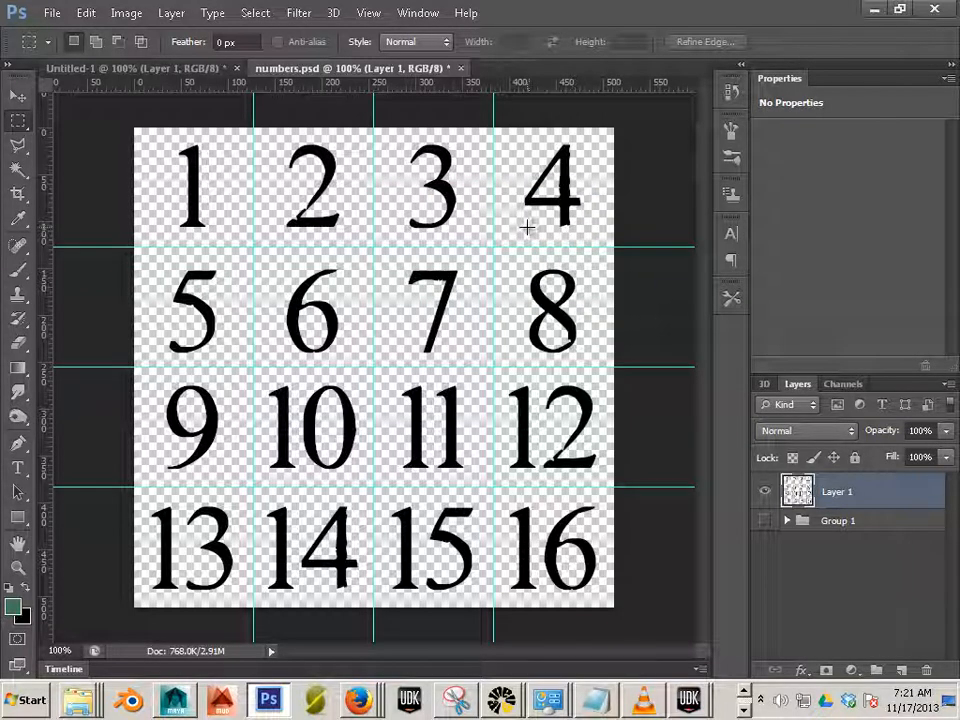